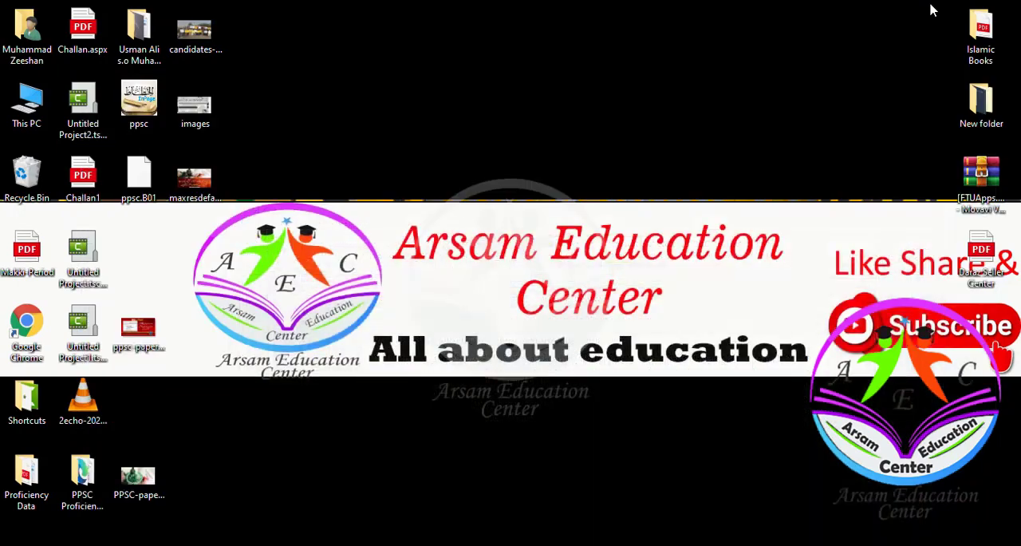
# - Refresh the desktop, then open and maximize the Word document in the candidate's desktop folder
pyautogui.rightClick(450, 197)
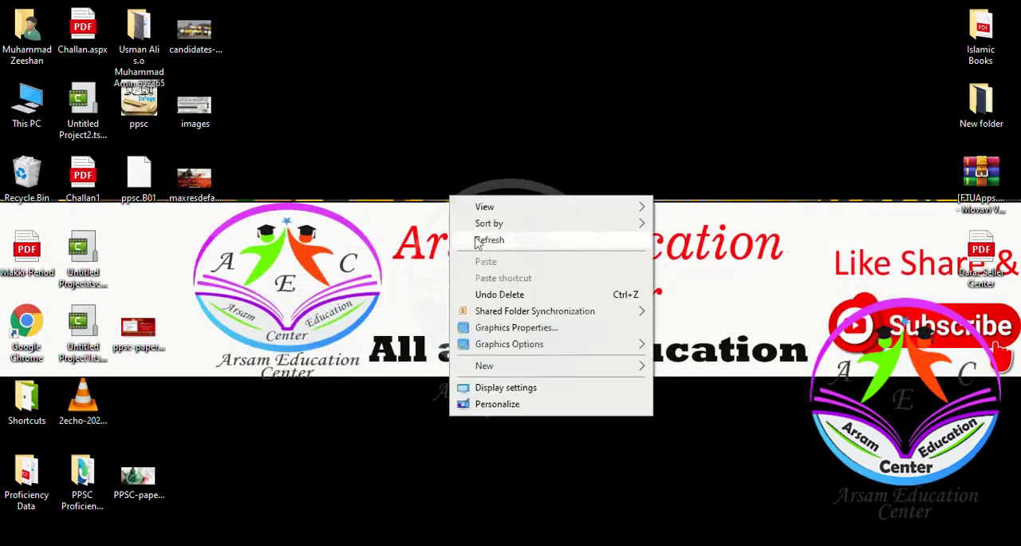
pyautogui.click(479, 239)
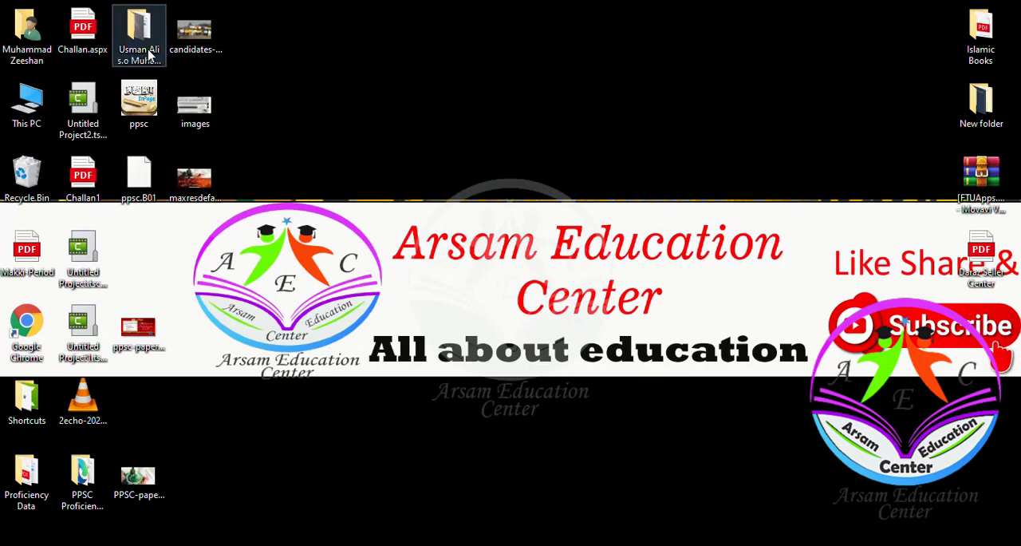
pyautogui.doubleClick(148, 53)
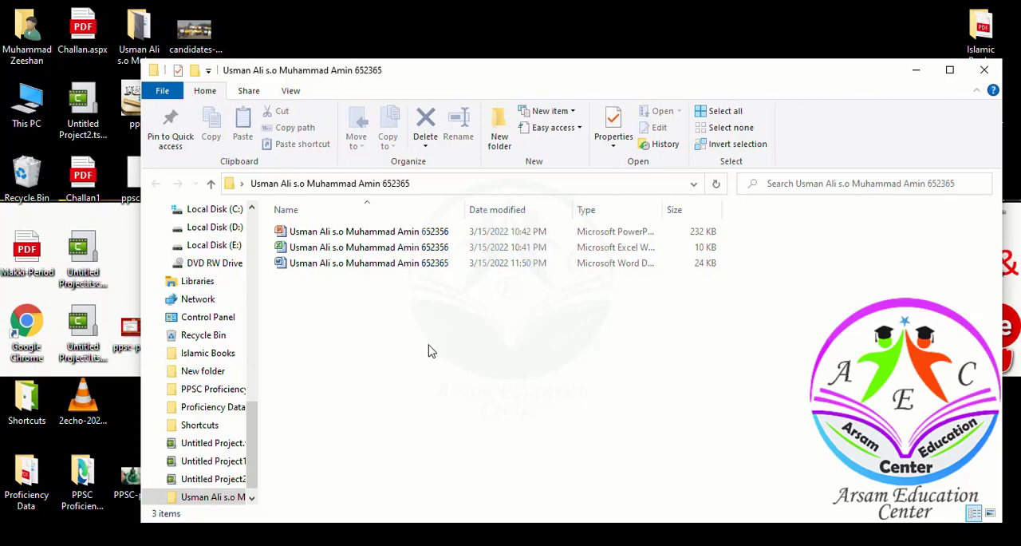
pyautogui.click(385, 270)
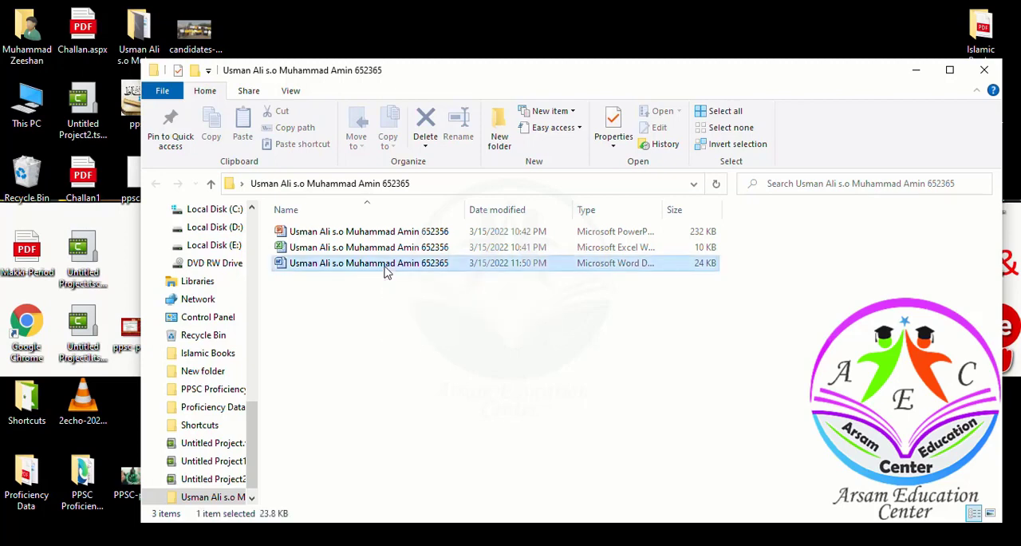
pyautogui.doubleClick(386, 270)
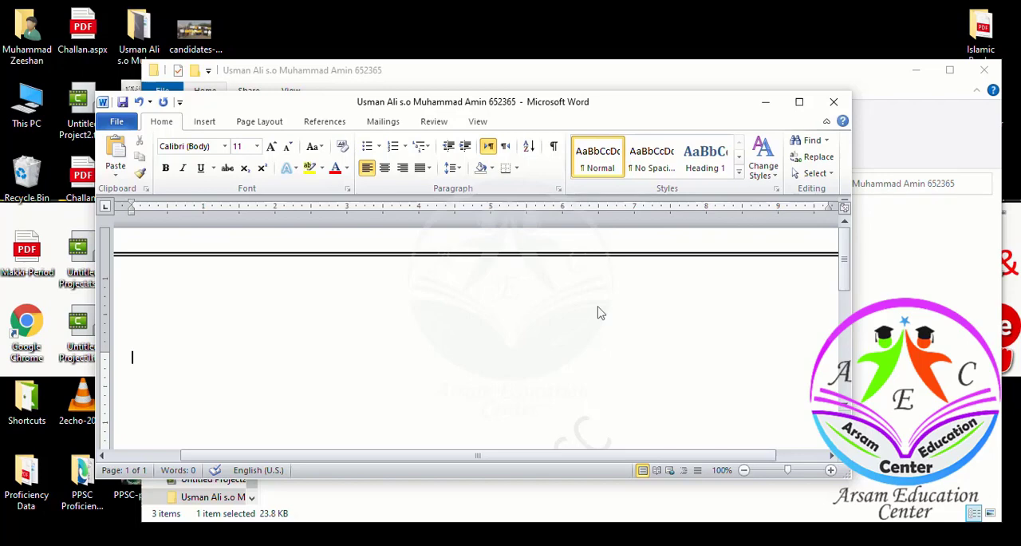
pyautogui.click(799, 102)
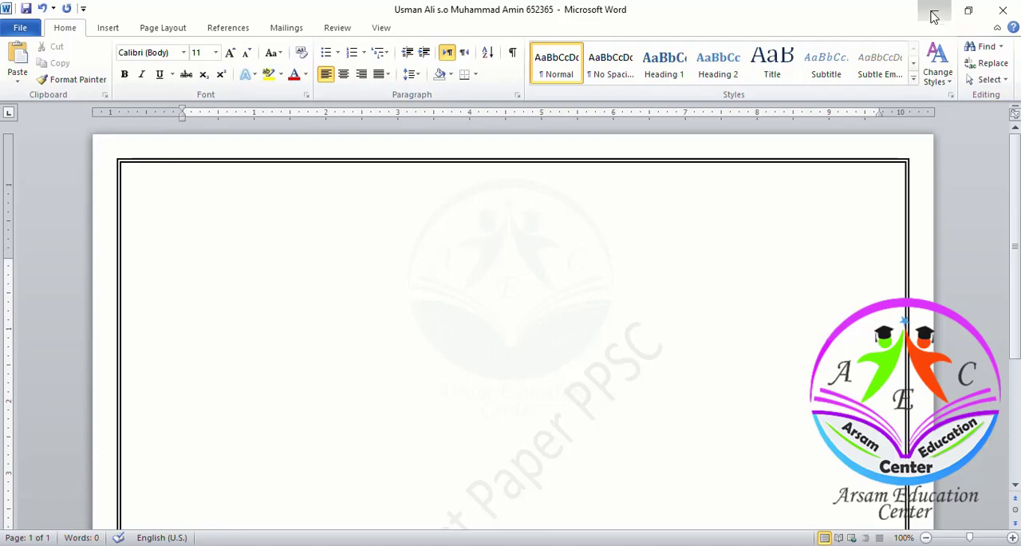
# - Copy the Khyber Pakhtunkhwa paragraph from MS Word Proficiency Tests into the candidate's blank document and save it
pyautogui.click(935, 16)
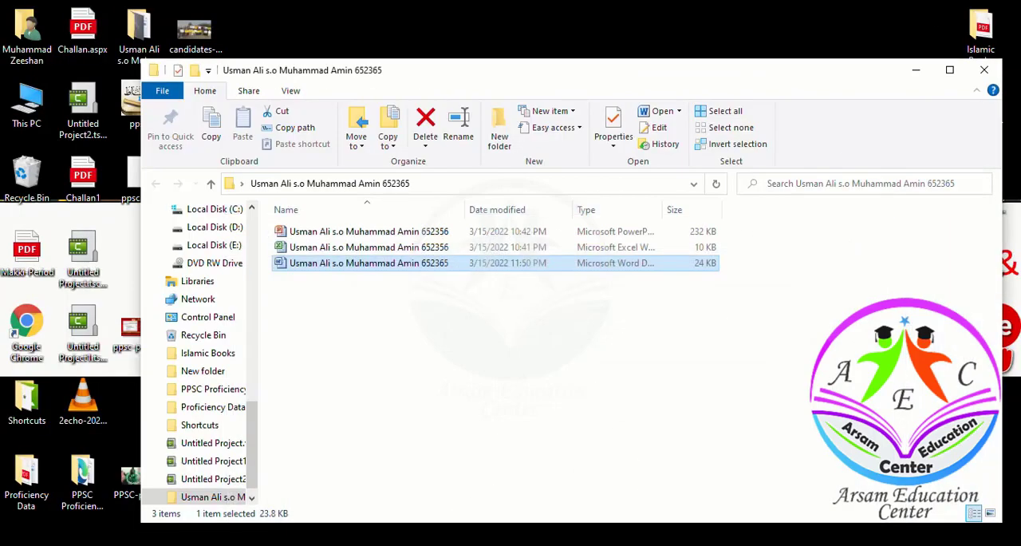
pyautogui.click(582, 510)
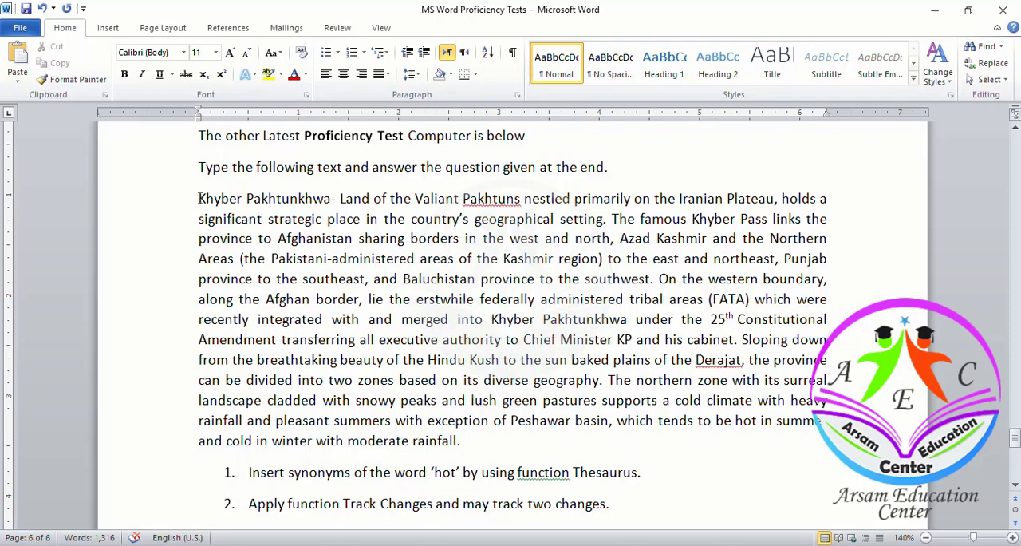
pyautogui.moveTo(199, 198); pyautogui.dragTo(461, 441)
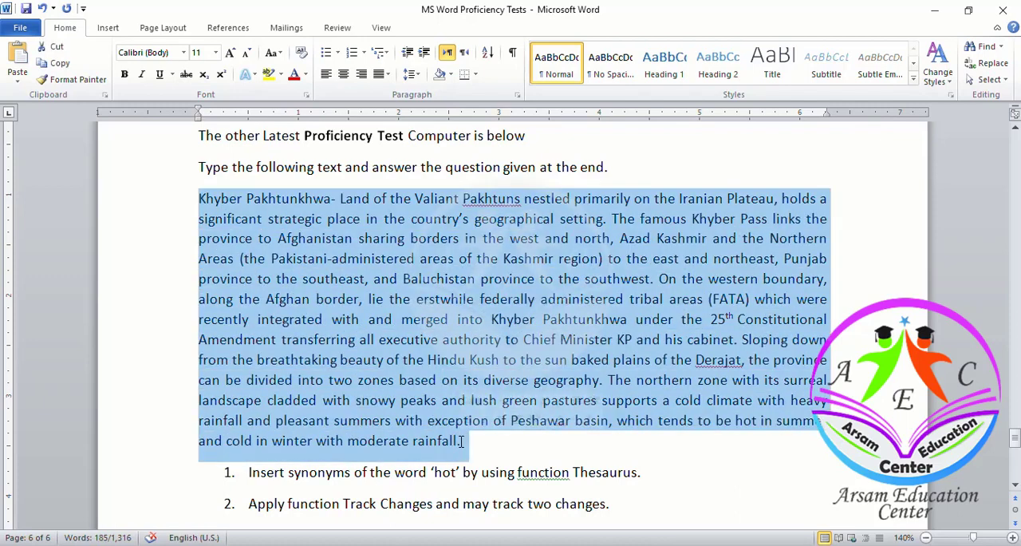
pyautogui.hotkey('alt', 'Tab')
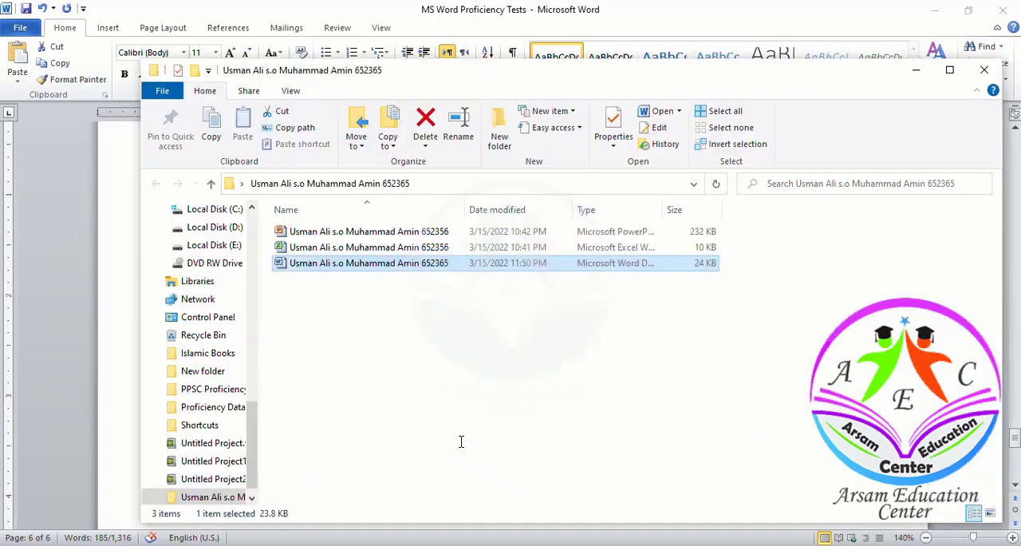
pyautogui.hotkey('alt', 'Tab')
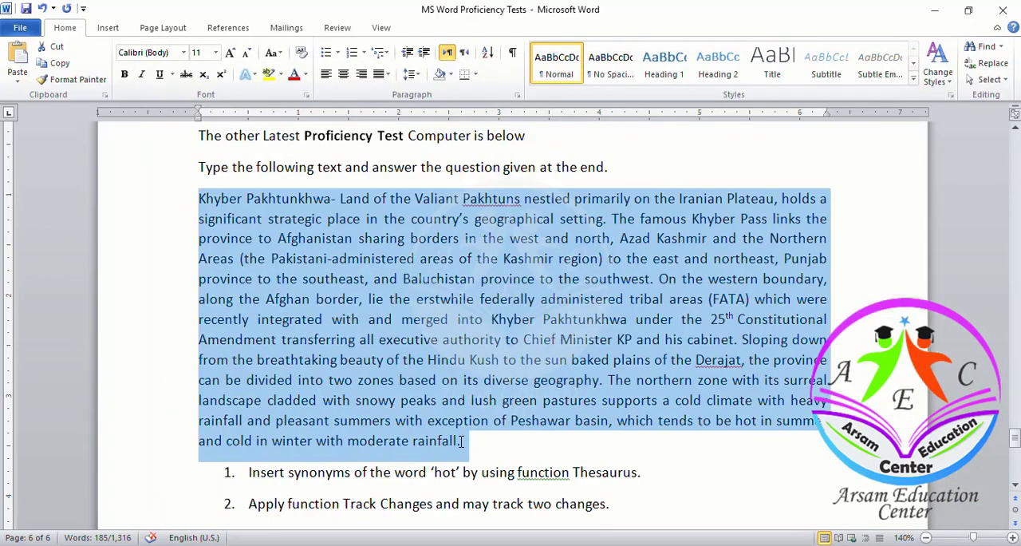
pyautogui.hotkey('alt', 'Tab')
pyautogui.press('Tab')
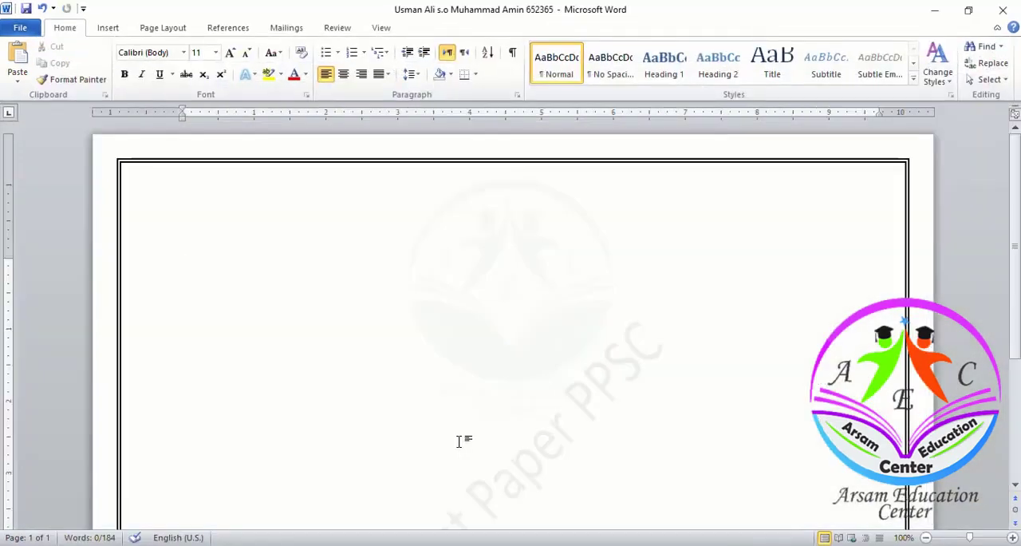
pyautogui.write('Khyber Pakhtunkhwa- Land of the Valiant Pakhtuns nestled primarily on the Iranian Plateau, holds a significant strategic place in the country’s geographical setting. The famous Khyber Pass links the province to Afghanistan sharing borders in the west and north, Azad Kashmir and the Northern Areas (the Paki-stani-administered areas of the Kashmir region) to the east and northeast, Punjab province to the southeast, and Baluchistan province to the southwest. On the western boundary, along the Afghan border, lie the erstwhile federally administered tribal areas (FATA) which were recently integrated with and merged into Khyber Pakhtunkhwa under the 25th Constitutional Amendment transferring all executive authority to Chief Minister KP and his cabinet. Slop-ing down from the breathtaking beauty of the Hindu Kush to the sun baked plains of the Derajat, the province can be divided into two zones based on its diverse geography. The northern zone with its surreal landscape cladded with snowy peaks and lush green pastures supports a cold climate with heavy rain-fall and pleasant summers with exception of Peshawar basin, which tends to be hot in summer and cold in winter with moderate rainfall.')
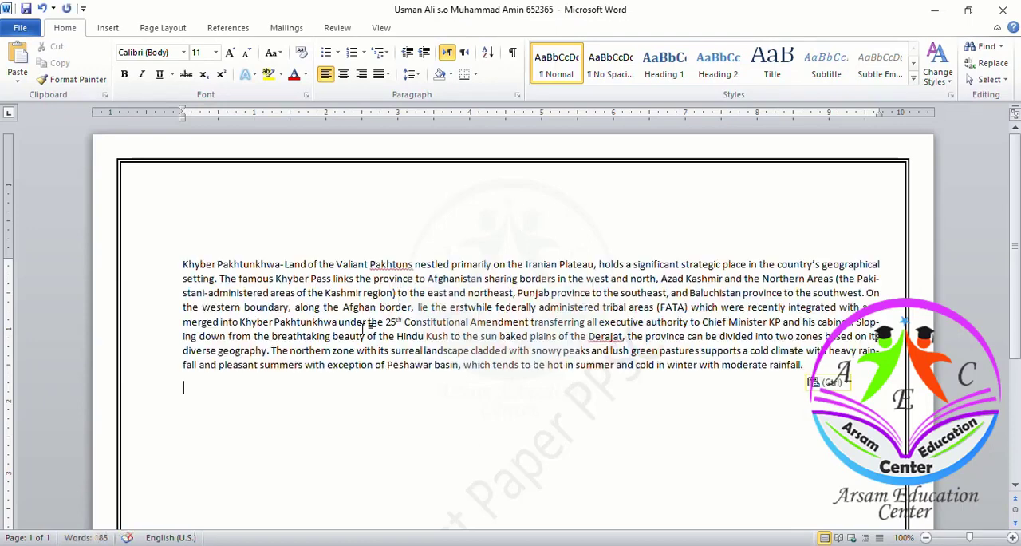
pyautogui.hotkey('ctrl', 's')
# - Set the font size of the entire pasted passage to 18 and save the document
pyautogui.hotkey('ctrl', 'a')
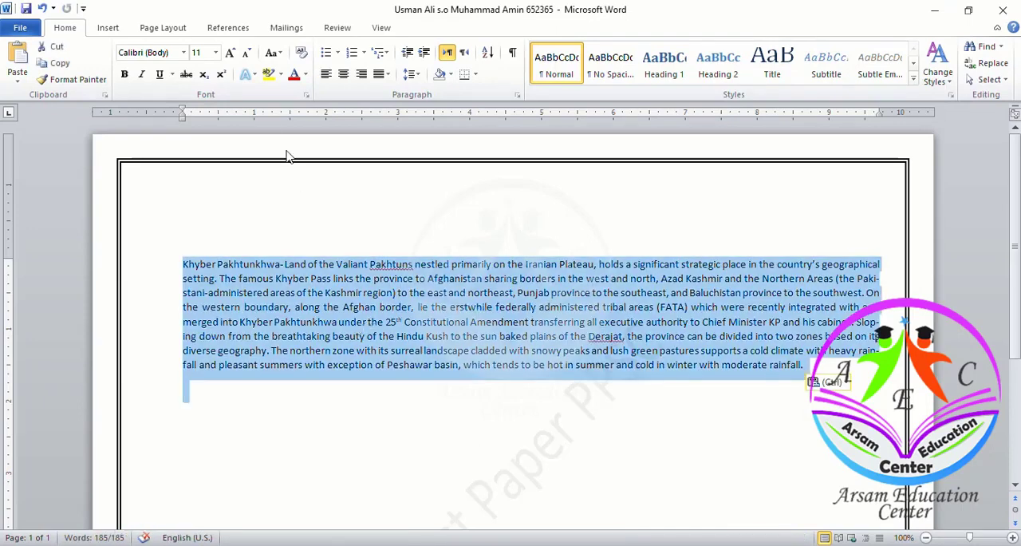
pyautogui.click(215, 53)
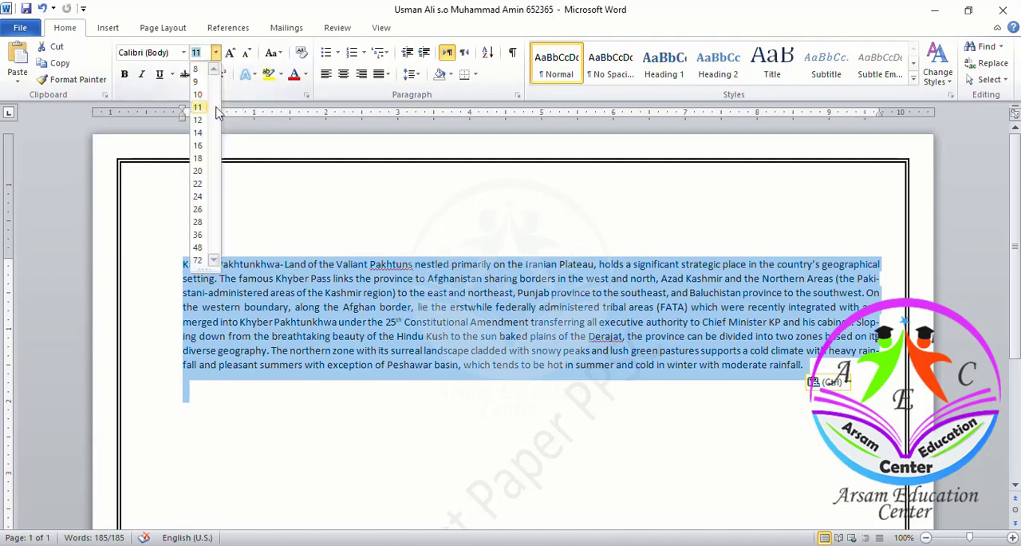
pyautogui.click(201, 159)
pyautogui.click(411, 316)
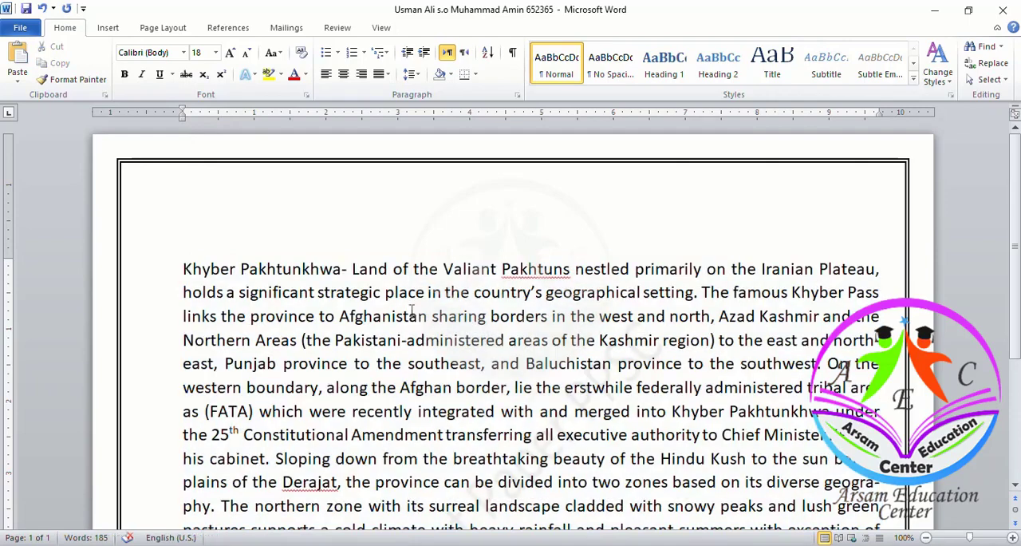
pyautogui.scroll(-1, 411, 316)
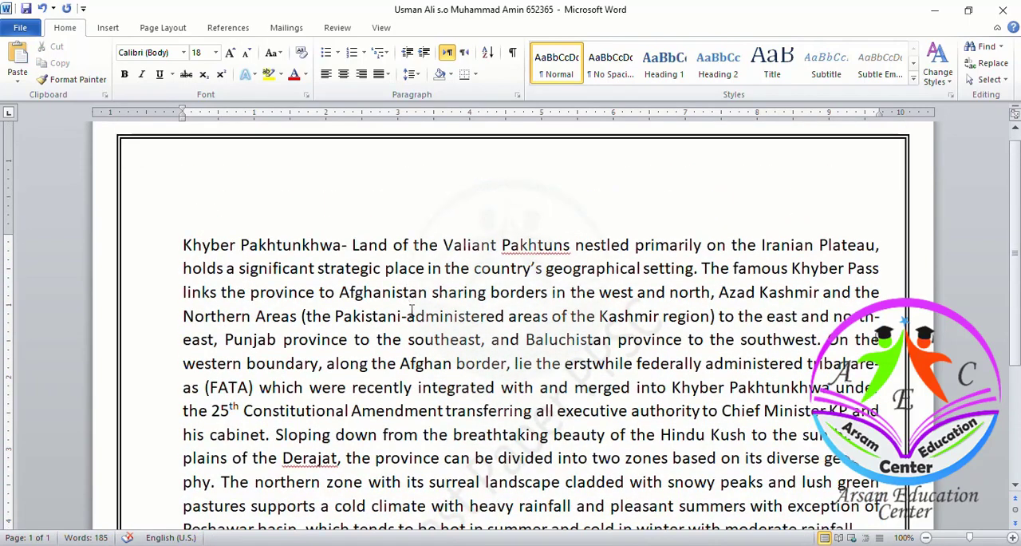
pyautogui.scroll(-3, 411, 312)
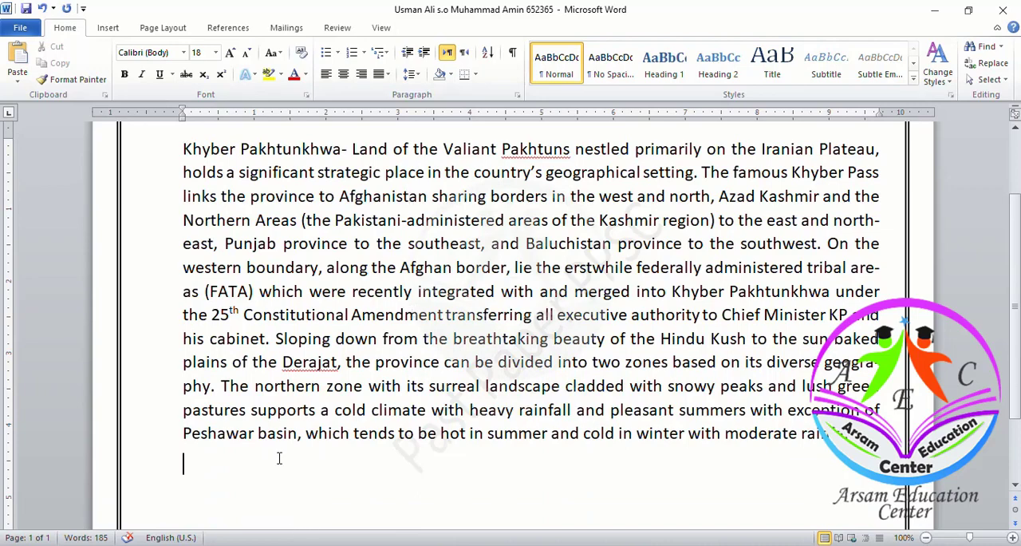
pyautogui.hotkey('ctrl', 's')
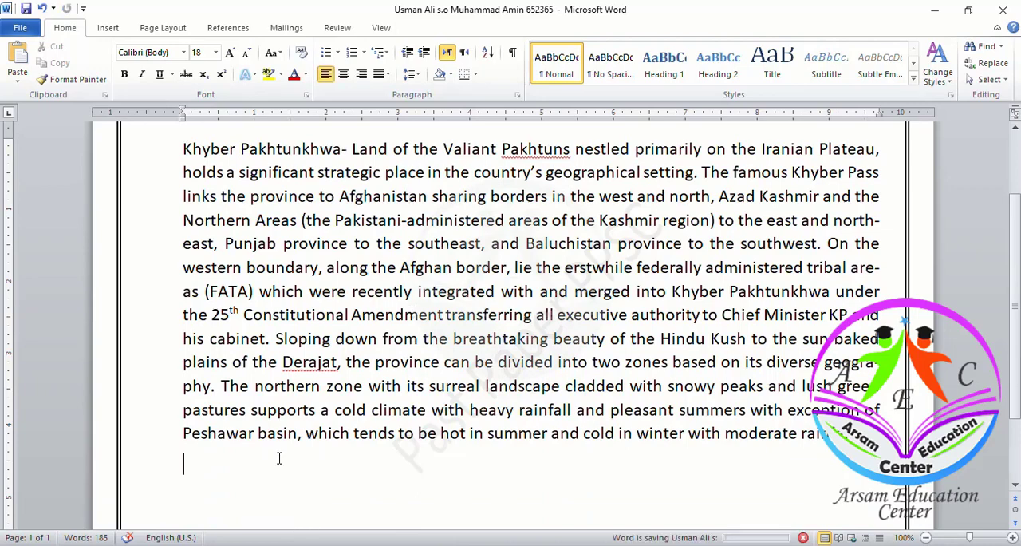
# - Read the numbered questions below the Khyber Pakhtunkhwa passage in MS Word Proficiency Tests
pyautogui.hotkey('alt', 'Tab')
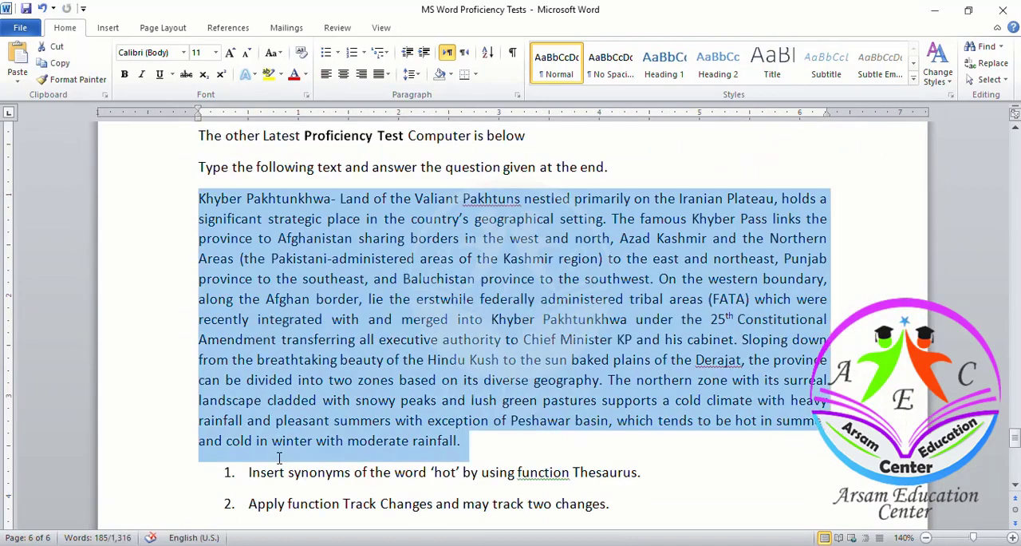
pyautogui.scroll(-3, 279, 458)
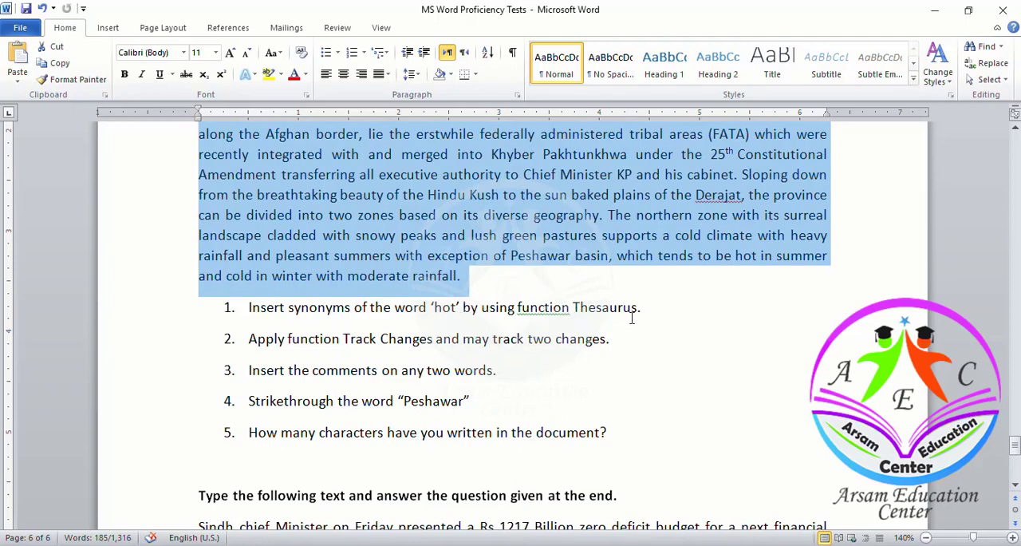
pyautogui.click(440, 275)
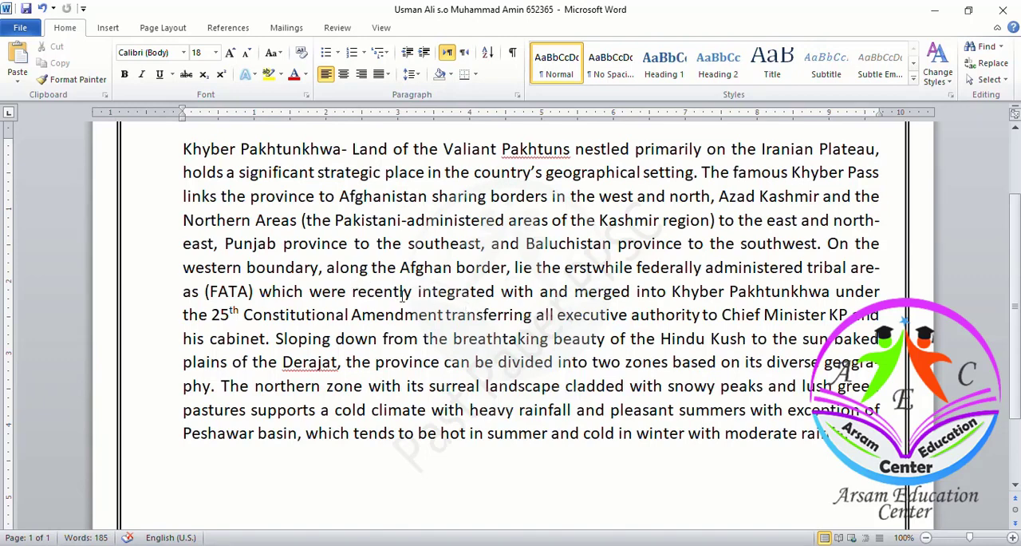
# - Search the candidate's document for the word "hot" and close the search
pyautogui.hotkey('ctrl', 'f')
pyautogui.write('hot')
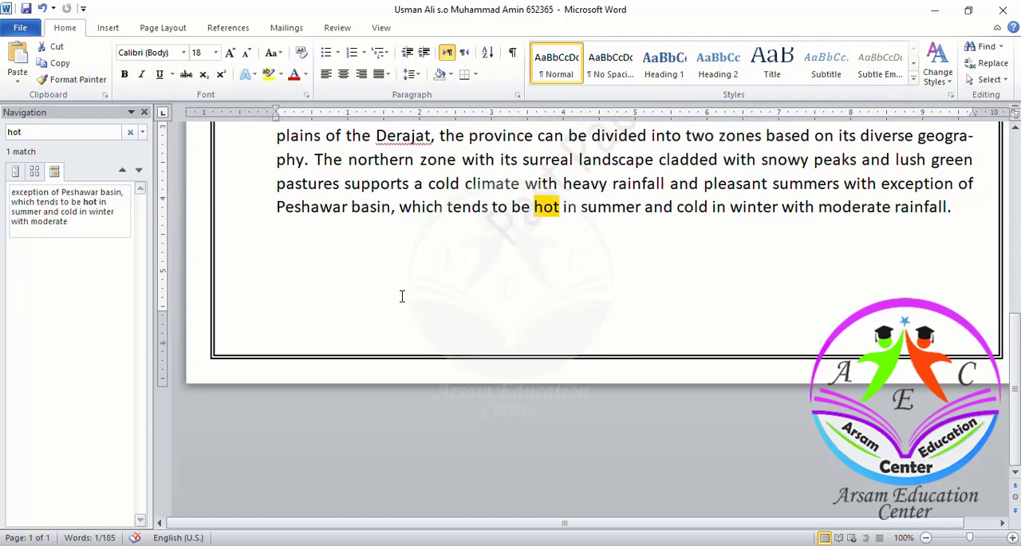
pyautogui.click(403, 296)
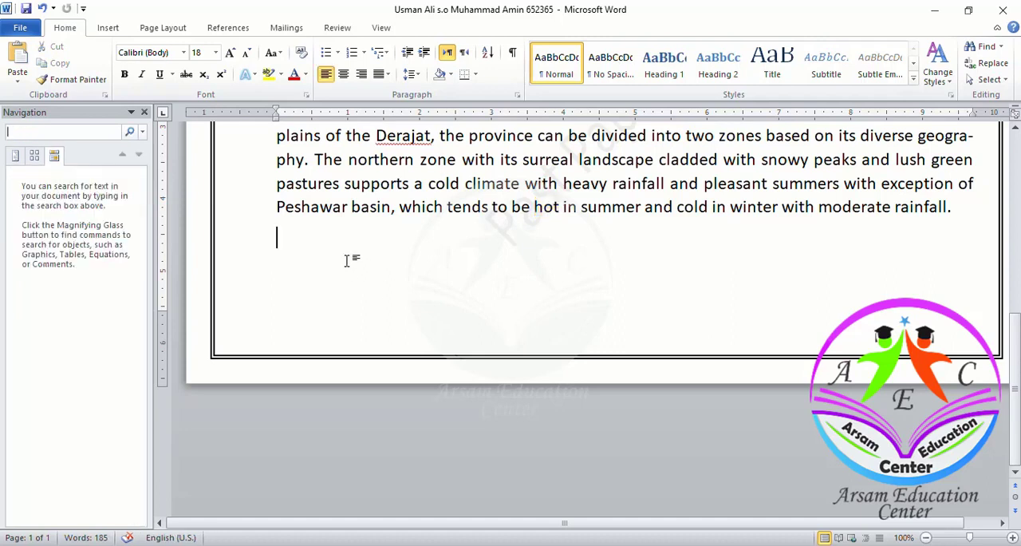
pyautogui.click(144, 112)
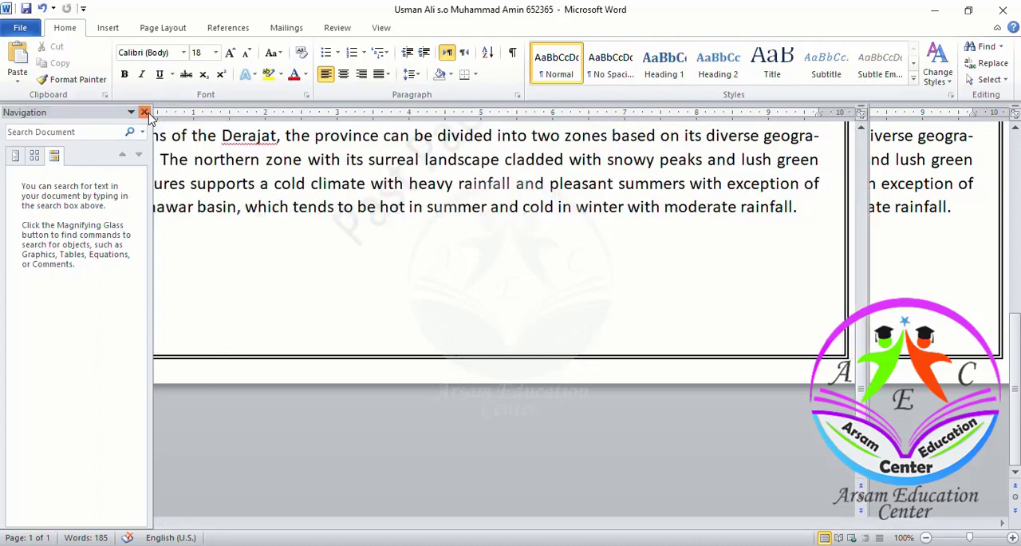
pyautogui.scroll(5, 446, 237)
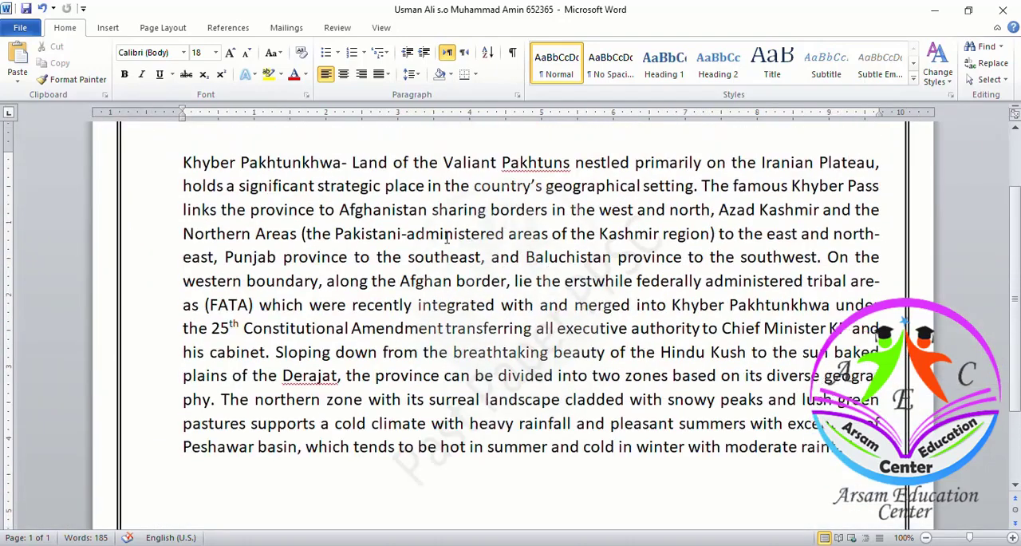
pyautogui.scroll(-3, 446, 237)
pyautogui.scroll(2, 447, 237)
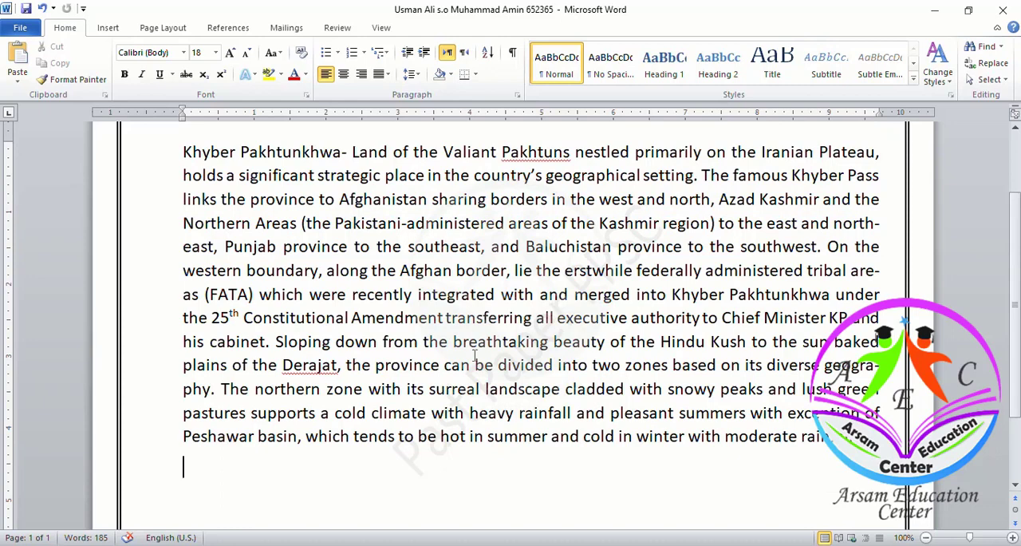
# - Look up synonyms for "hot" in the passage's last line with the Thesaurus, and look up the synonym "warm"
pyautogui.moveTo(441, 436); pyautogui.dragTo(466, 444)
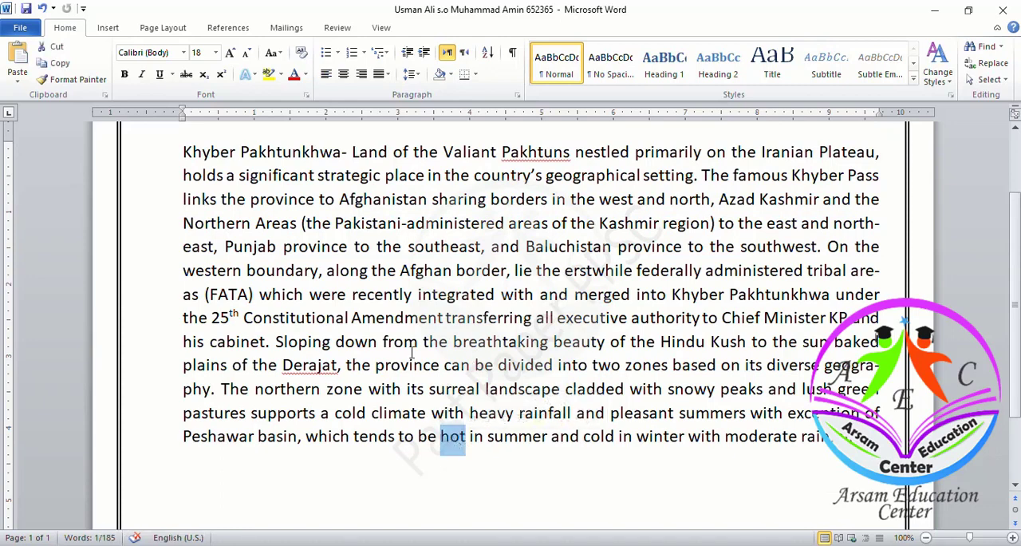
pyautogui.click(335, 30)
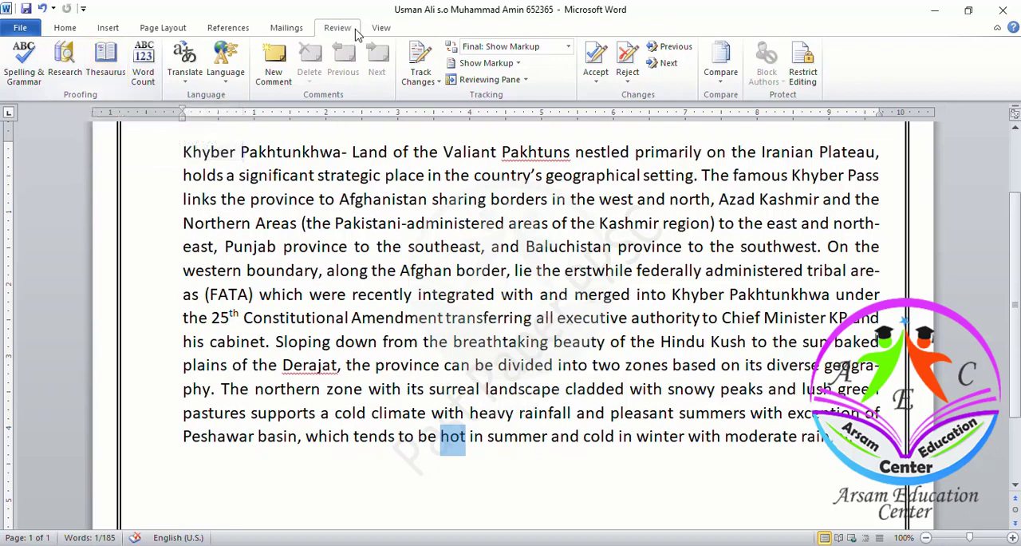
pyautogui.click(119, 68)
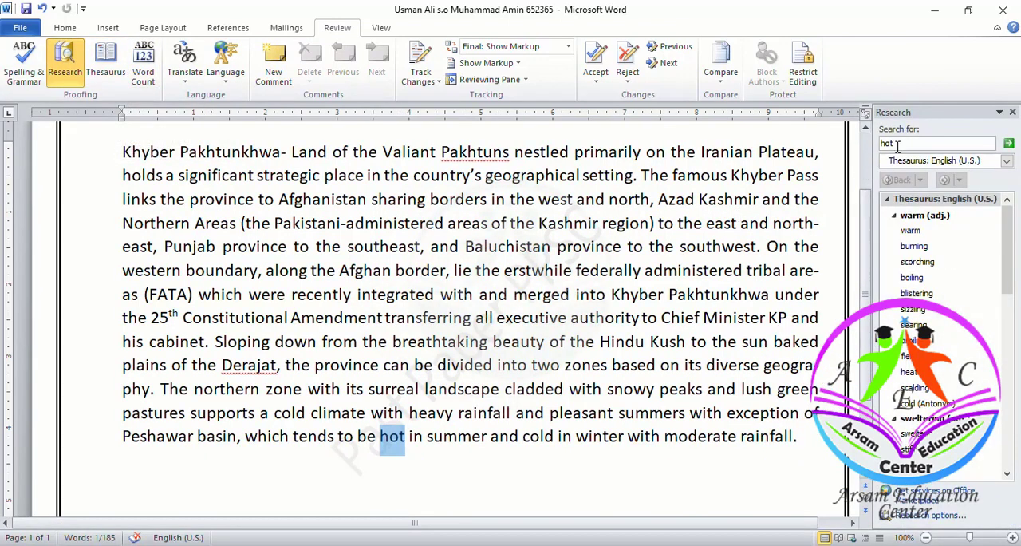
pyautogui.moveTo(912, 233)
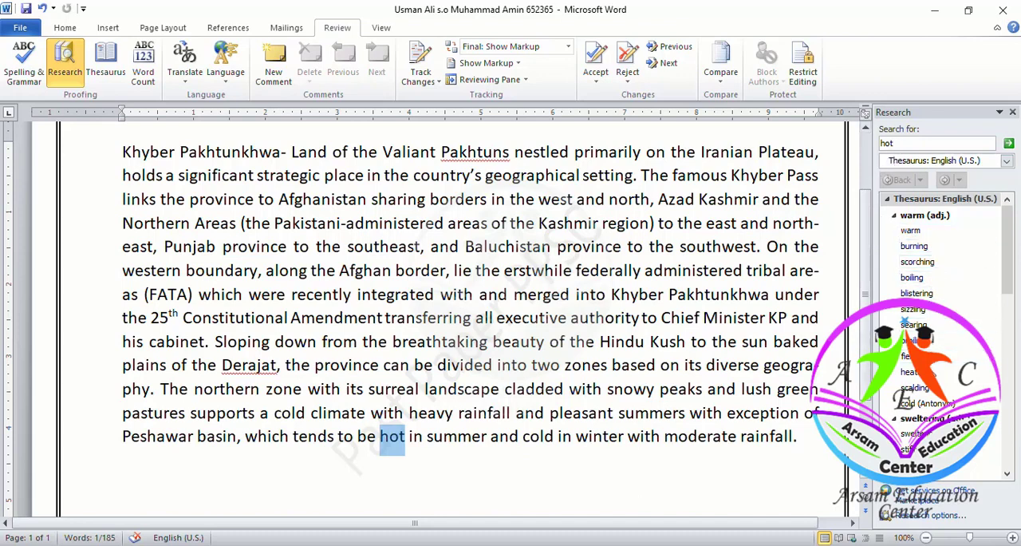
pyautogui.click(937, 231)
# - Replace "hot" in the passage's last line with "warm" and close the thesaurus results
pyautogui.click(403, 437)
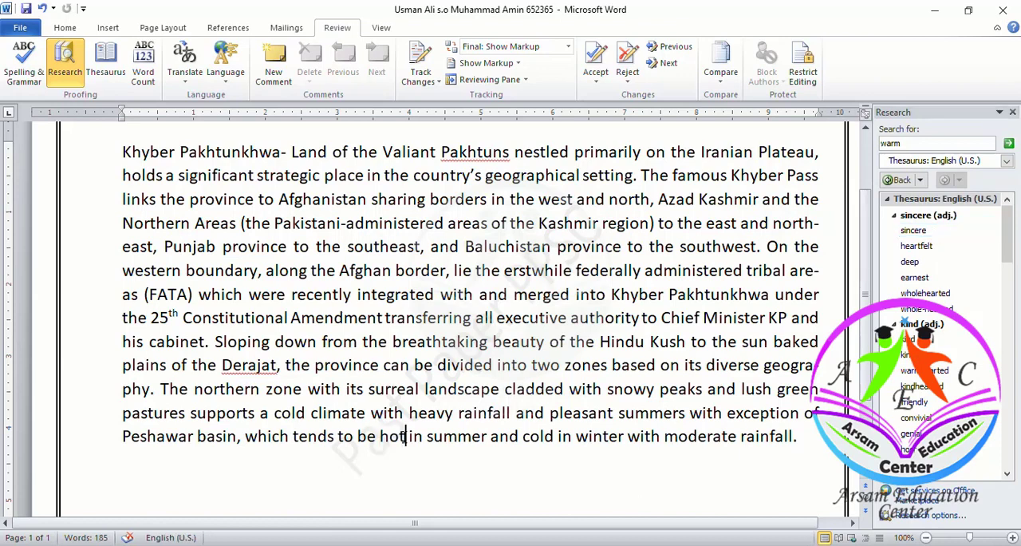
pyautogui.doubleClick(403, 437)
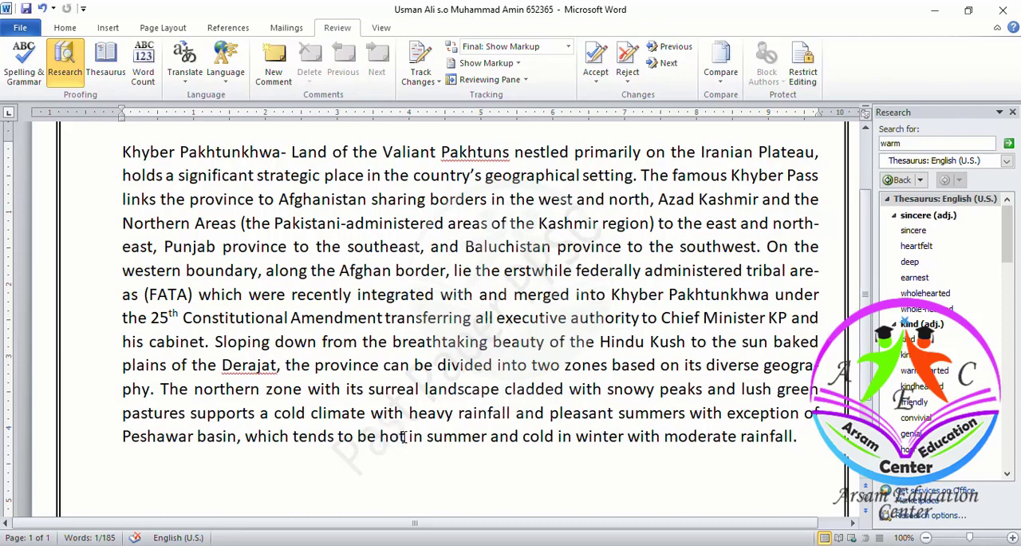
pyautogui.write('warm')
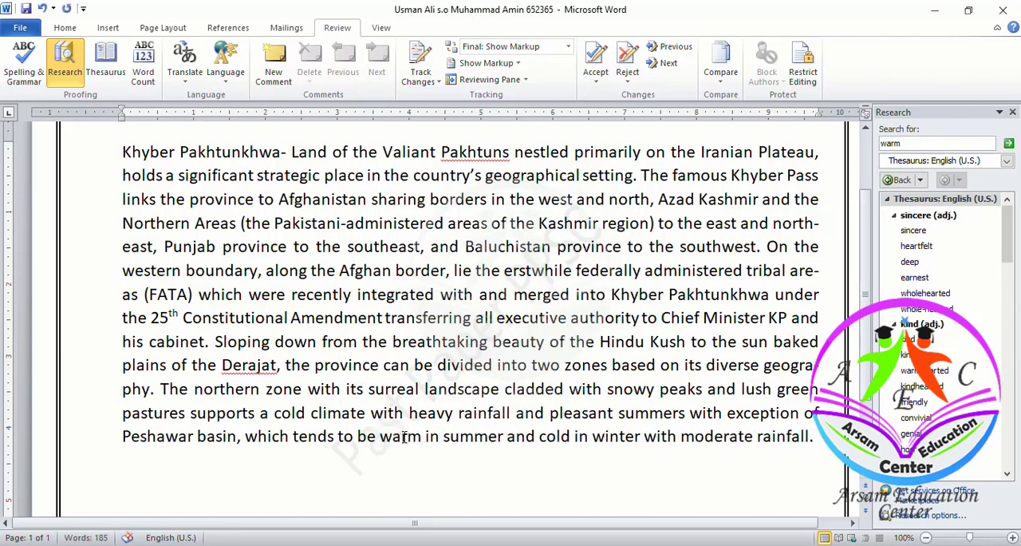
pyautogui.click(1012, 113)
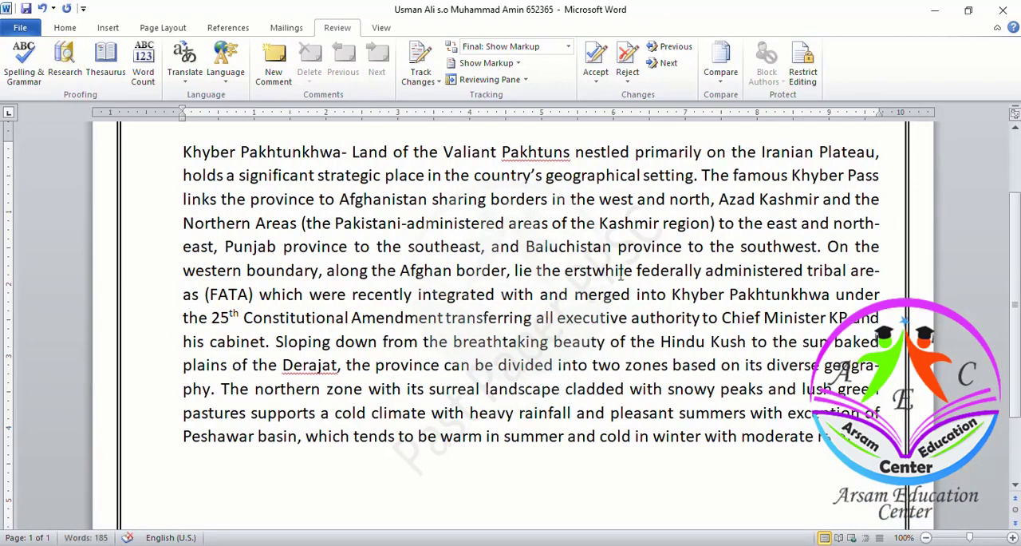
# - Save the candidate's document and switch to MS Word Proficiency Tests to read question 2
pyautogui.hotkey('ctrl', 's')
pyautogui.hotkey('alt', 'Tab')
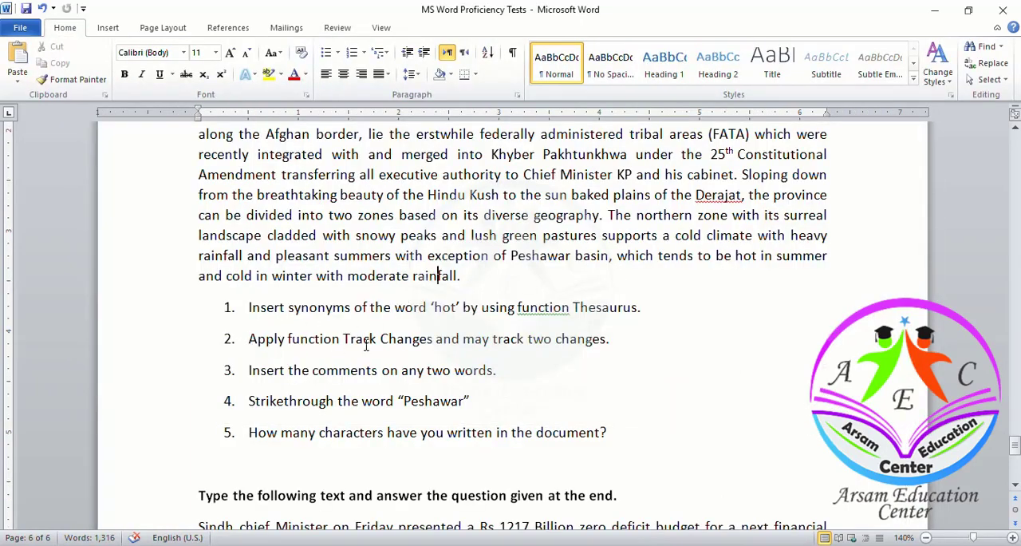
# - Try rewording "may" to "make" in question 2 of the test document, and restore the original wording
pyautogui.click(484, 339)
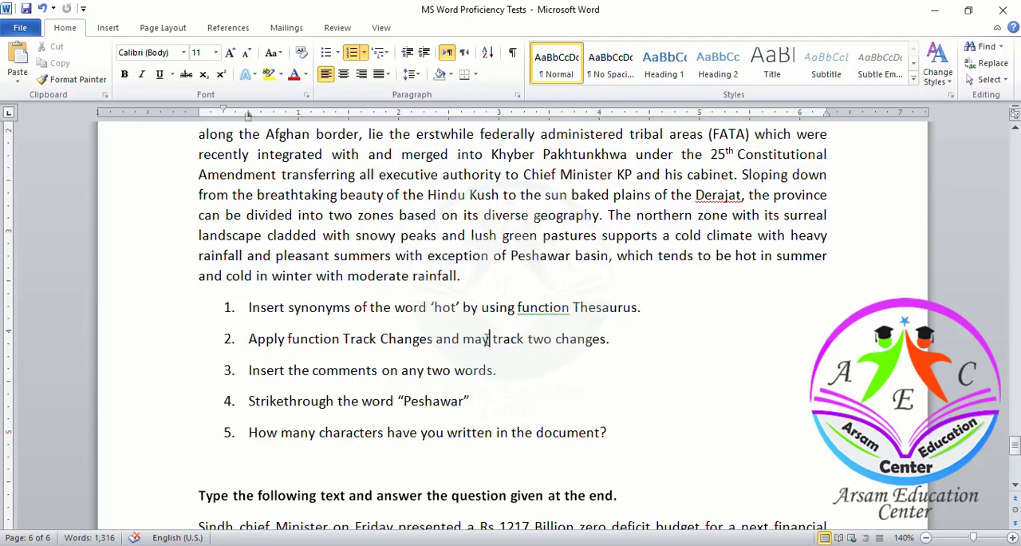
pyautogui.press('BackSpace')
pyautogui.write('ke')
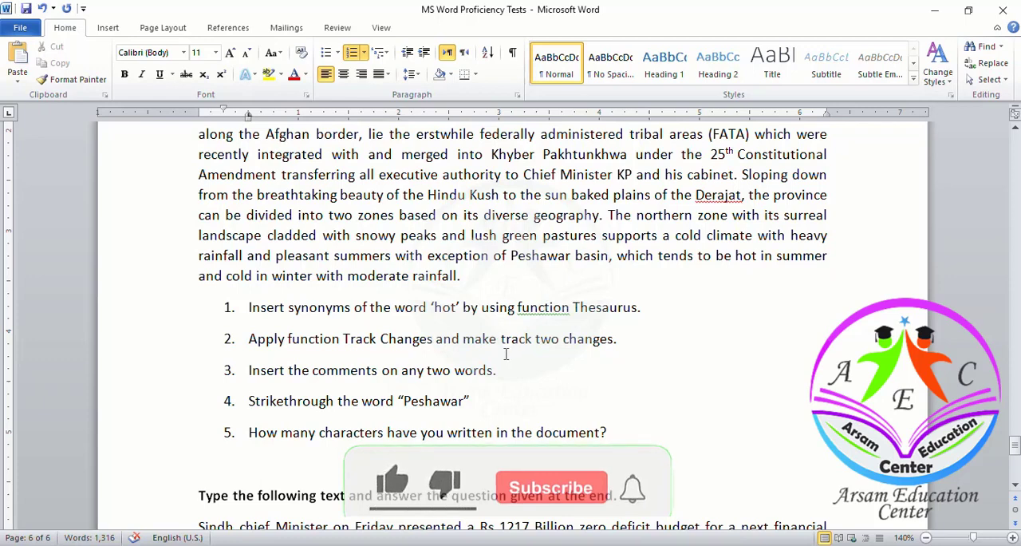
pyautogui.press('BackSpace')
pyautogui.press('BackSpace')
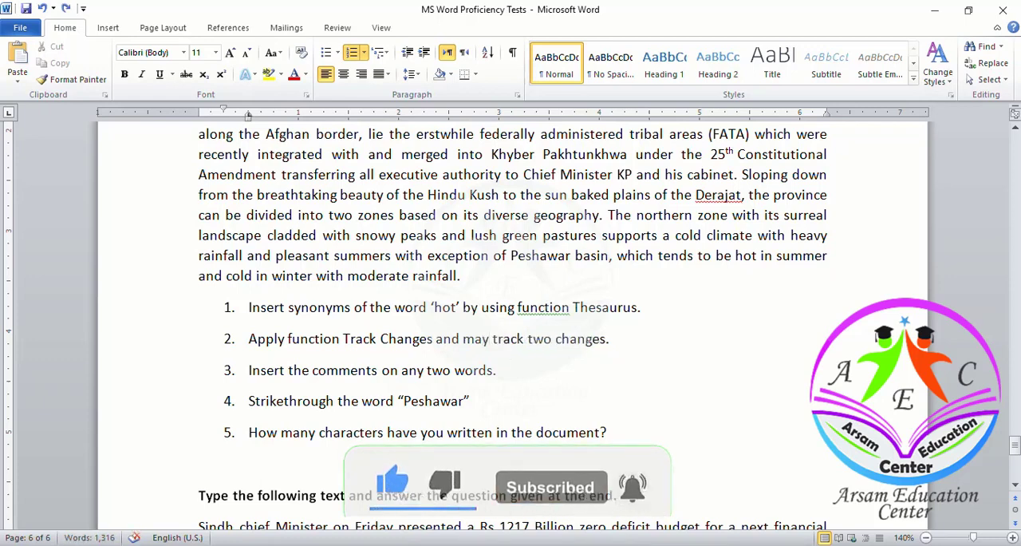
# - Return to the candidate's document and turn on Track Changes
pyautogui.click(638, 545)
pyautogui.click(673, 524)
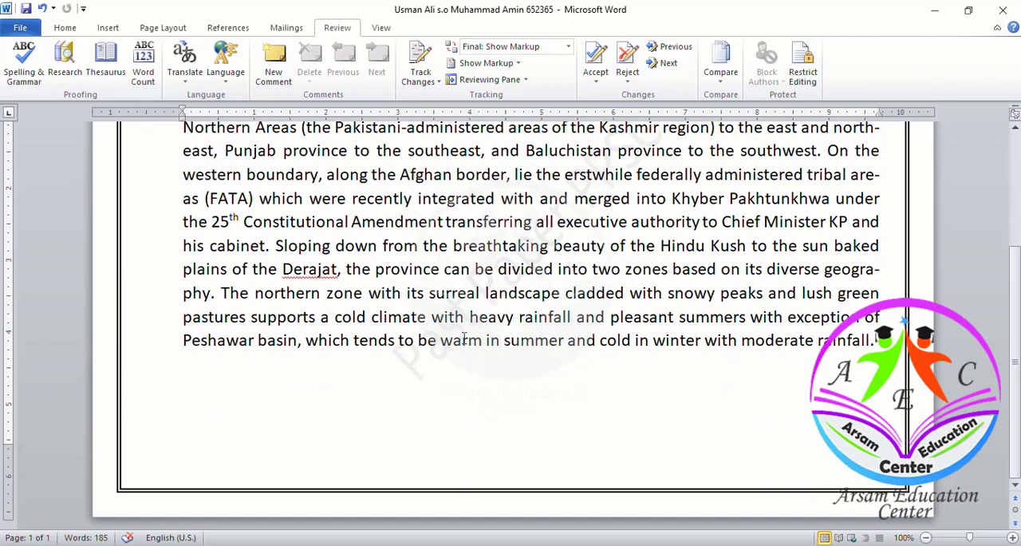
pyautogui.scroll(3, 463, 338)
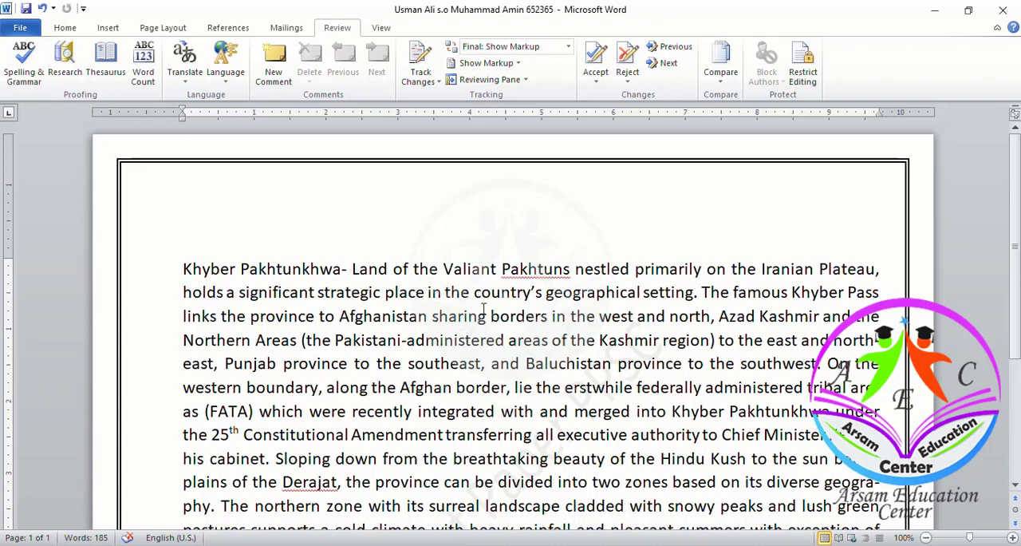
pyautogui.click(485, 314)
pyautogui.scroll(-3, 556, 343)
pyautogui.scroll(3, 555, 344)
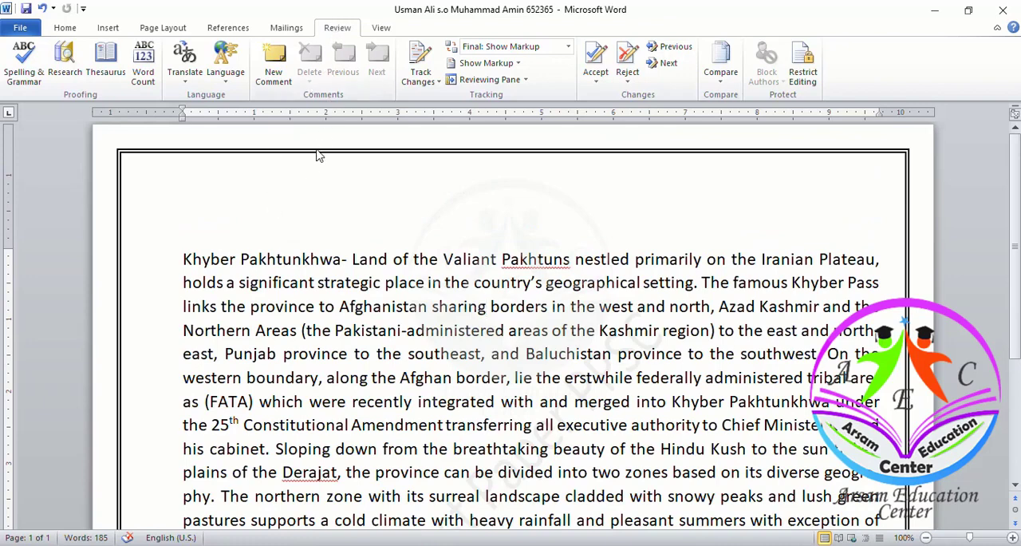
pyautogui.click(422, 58)
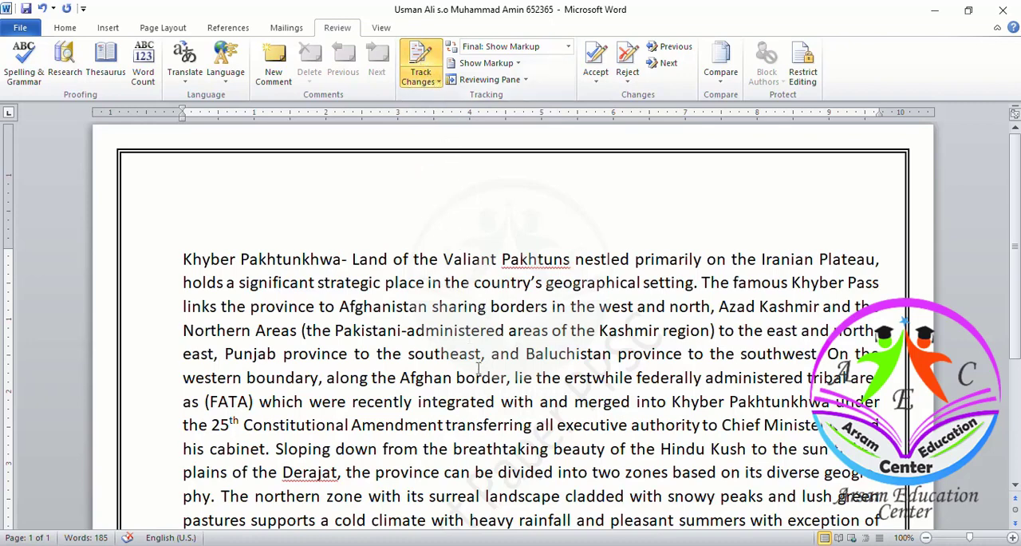
# - Make the word "borders" in the passage's third line bold and italic as the first tracked change
pyautogui.press('Right')
pyautogui.hotkey('shift', 'Right')
pyautogui.hotkey('shift', 'Right')
pyautogui.hotkey('shift', 'Right')
pyautogui.hotkey('shift', 'Right')
pyautogui.hotkey('shift', 'Right')
pyautogui.hotkey('shift', 'Right')
pyautogui.hotkey('shift', 'Right')
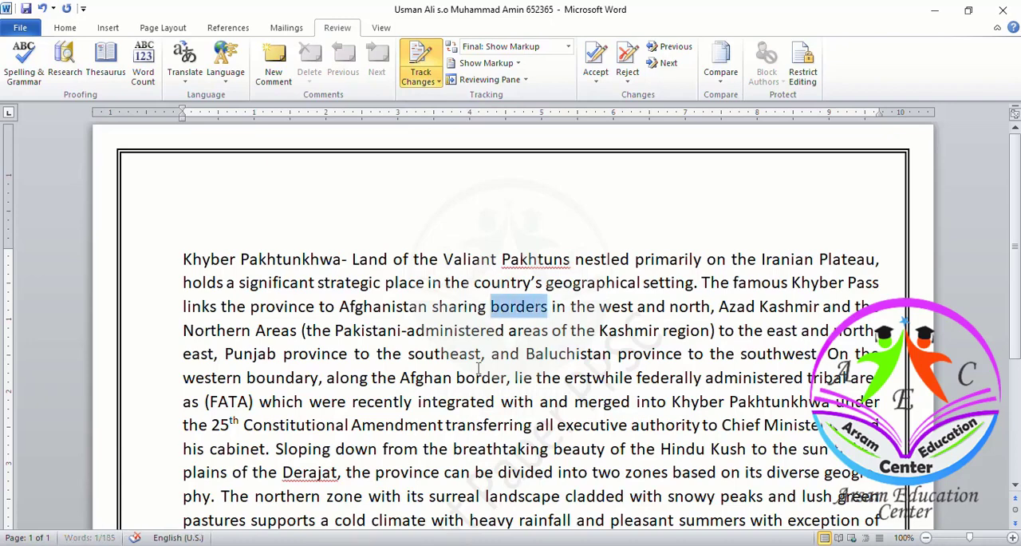
pyautogui.hotkey('ctrl', 'b')
pyautogui.hotkey('ctrl', 'i')
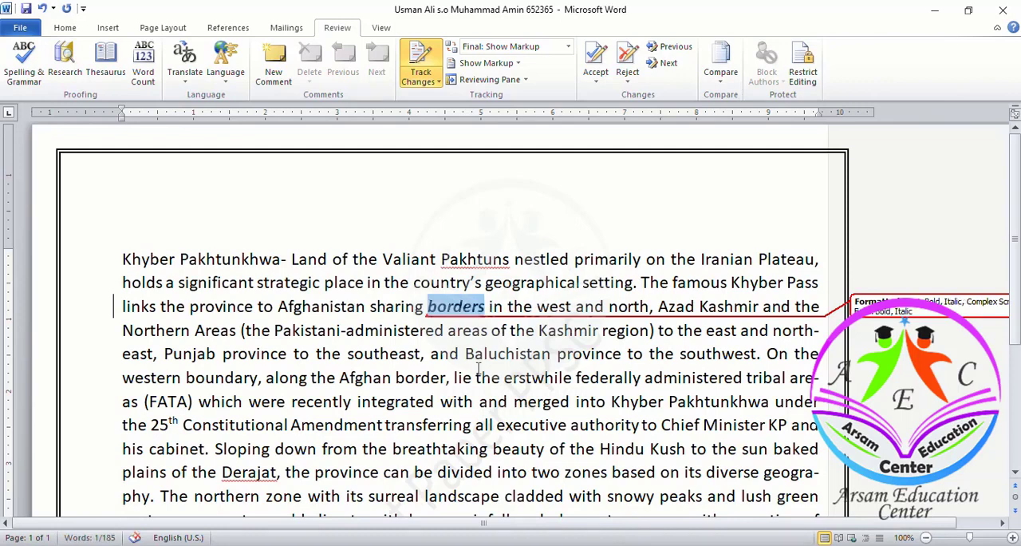
pyautogui.click(431, 355)
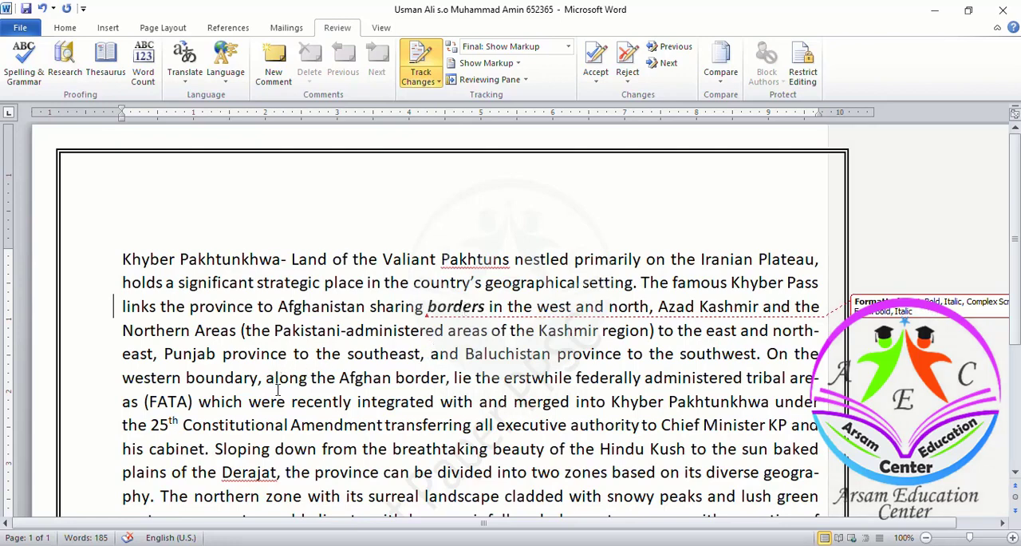
# - Underline and bold "Constitutional Amendment" after "25th" as the second tracked change, and deselect the text
pyautogui.click(184, 425)
pyautogui.hotkey('shift', 'Right')
pyautogui.hotkey('shift', 'Right')
pyautogui.hotkey('shift', 'Right')
pyautogui.hotkey('shift', 'Right')
pyautogui.hotkey('shift', 'Right')
pyautogui.hotkey('shift', 'Right')
pyautogui.hotkey('shift', 'Right')
pyautogui.hotkey('shift', 'Right')
pyautogui.hotkey('shift', 'Right')
pyautogui.hotkey('shift', 'Right')
pyautogui.hotkey('shift', 'Right')
pyautogui.hotkey('shift', 'Right')
pyautogui.hotkey('shift', 'Right')
pyautogui.hotkey('shift', 'Right')
pyautogui.hotkey('shift', 'Right')
pyautogui.hotkey('shift', 'Right')
pyautogui.hotkey('shift', 'Right')
pyautogui.hotkey('shift', 'Right')
pyautogui.hotkey('shift', 'Right')
pyautogui.hotkey('shift', 'Right')
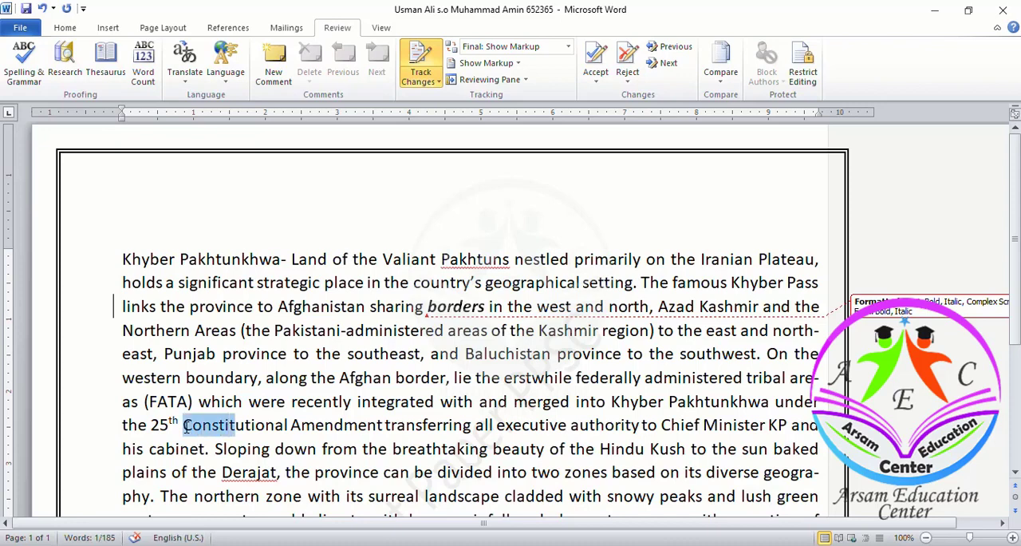
pyautogui.hotkey('shift', 'Left')
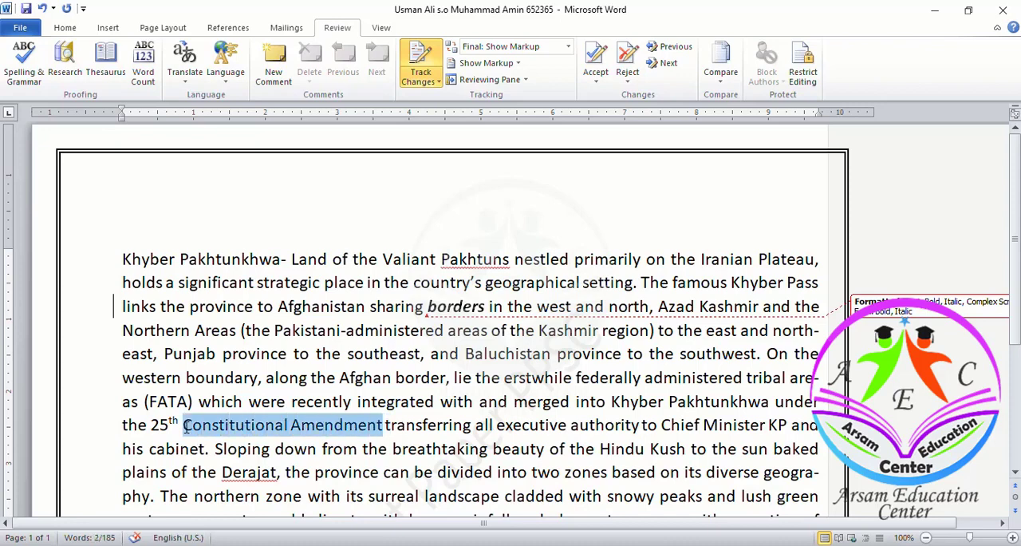
pyautogui.hotkey('ctrl', 'u')
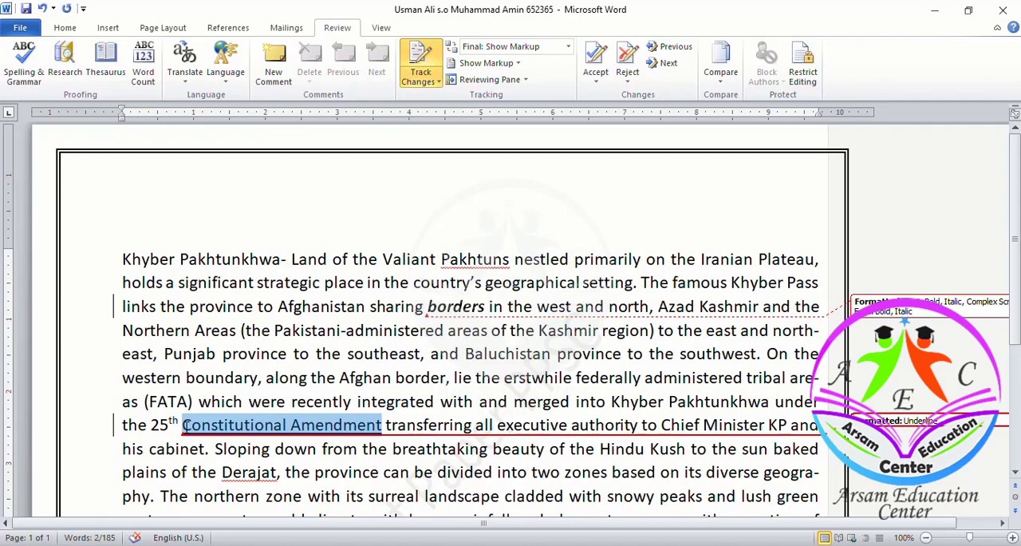
pyautogui.hotkey('ctrl', 'b')
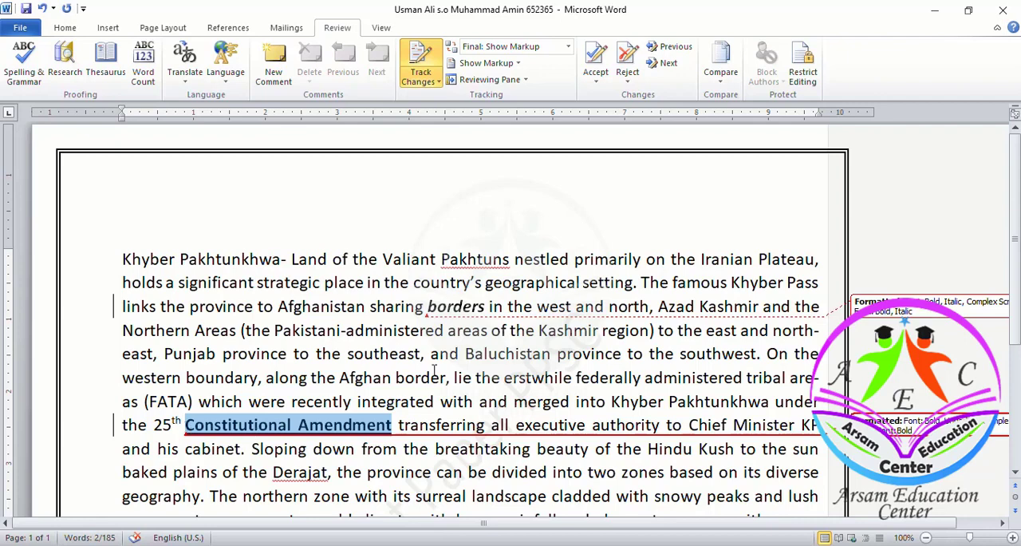
pyautogui.click(479, 363)
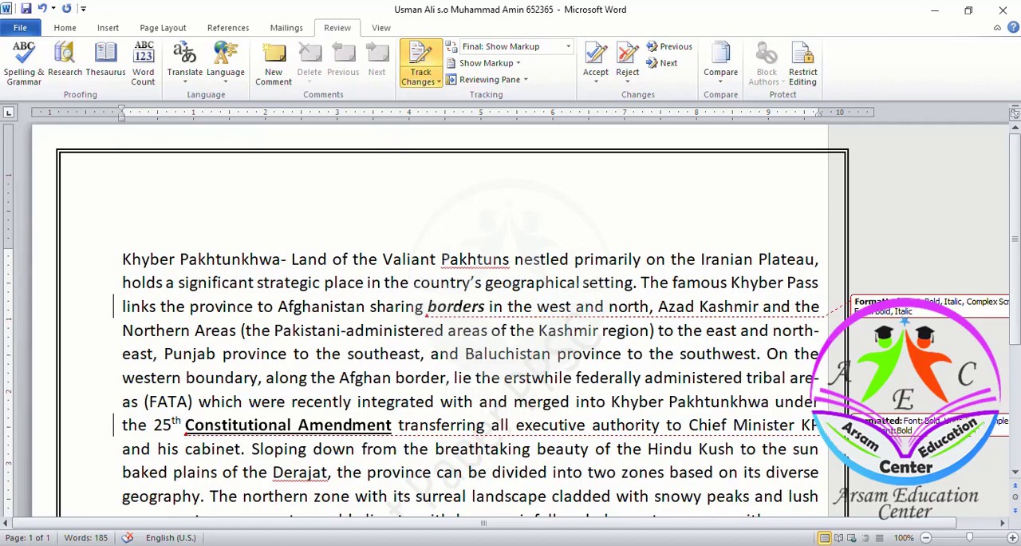
pyautogui.click(557, 354)
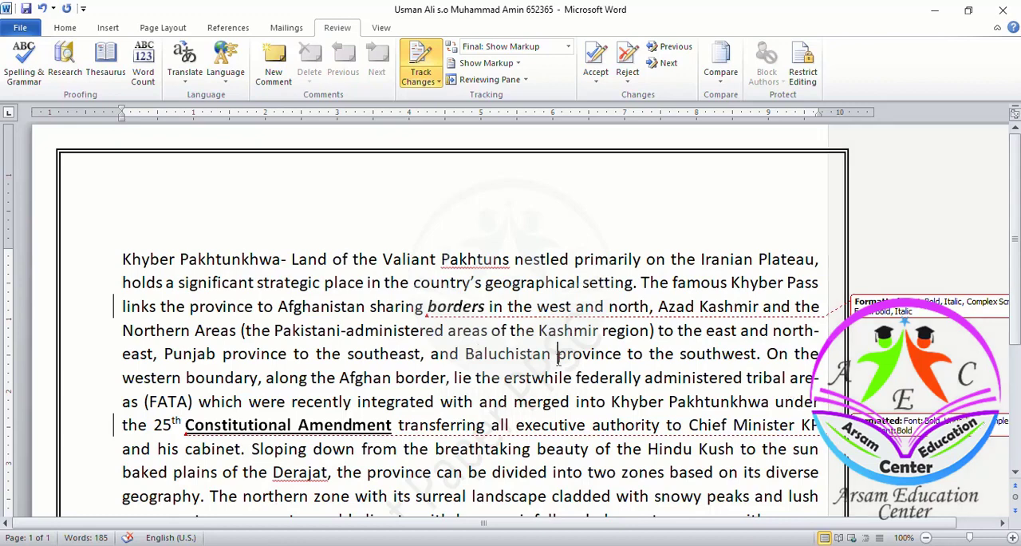
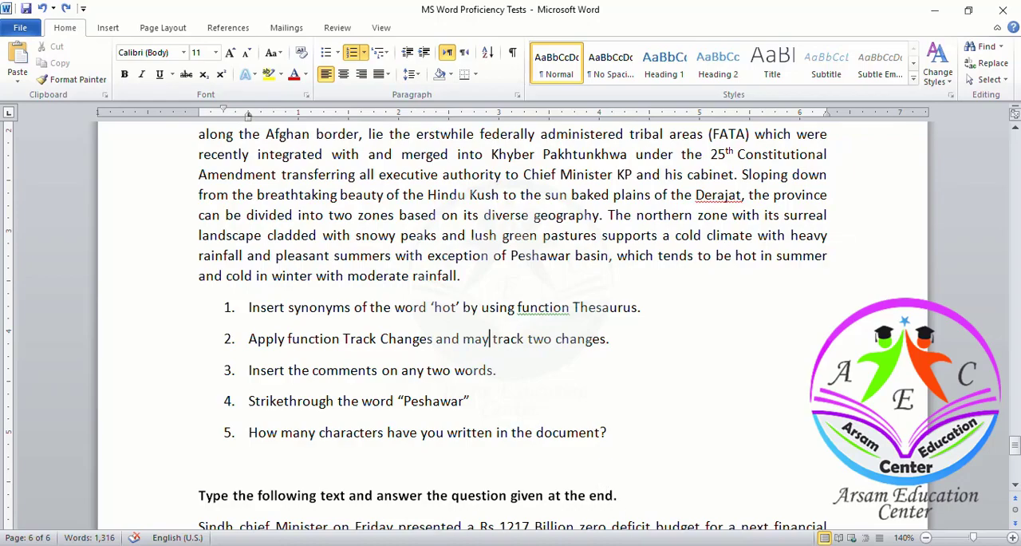
# - Return to the candidate's document and check its word and character statistics
pyautogui.click(697, 511)
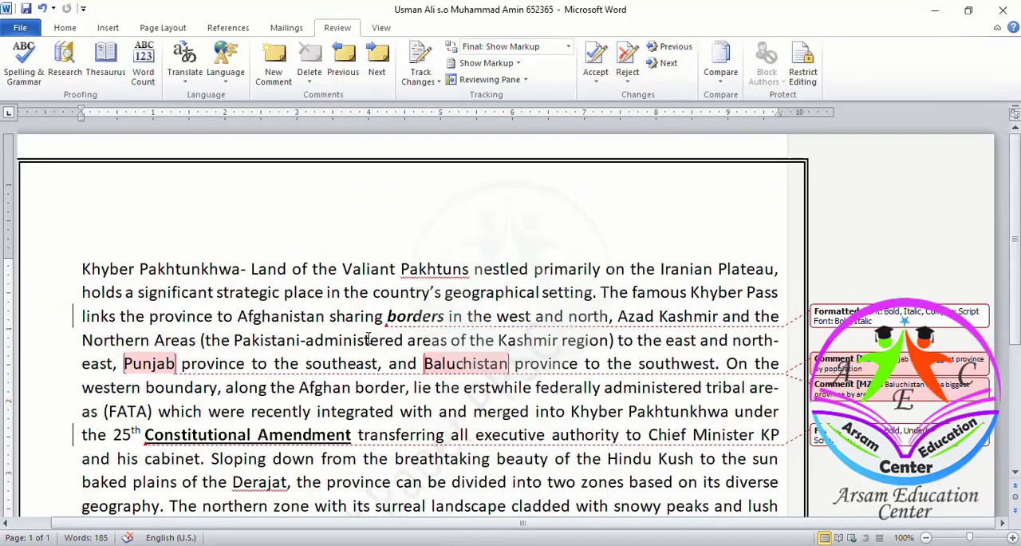
pyautogui.scroll(-3, 368, 340)
pyautogui.scroll(2, 368, 339)
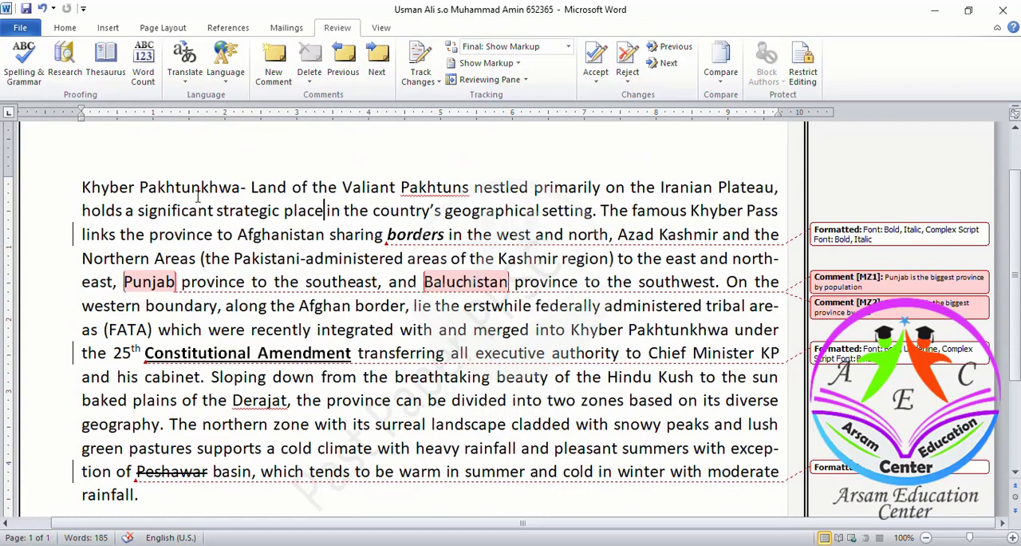
pyautogui.click(148, 84)
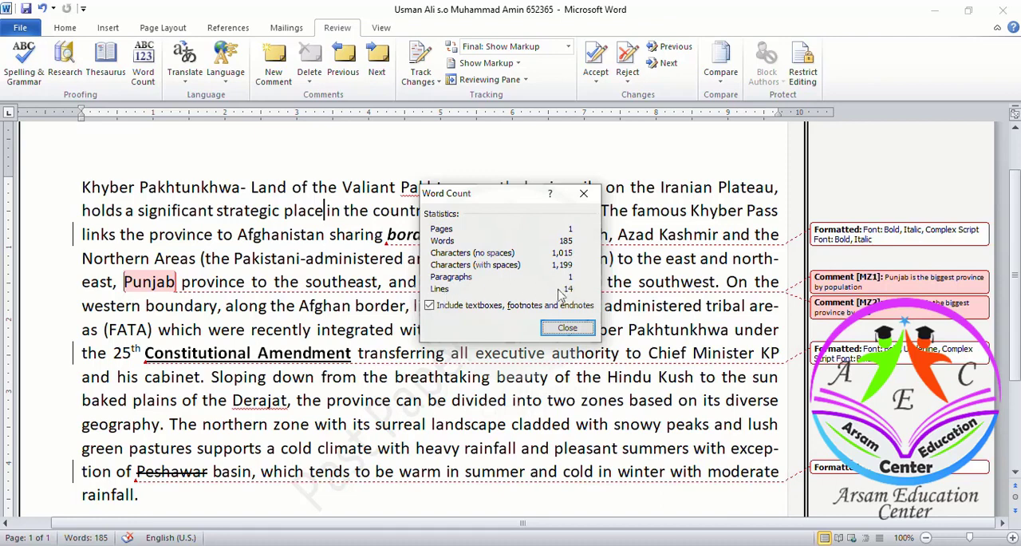
pyautogui.click(568, 328)
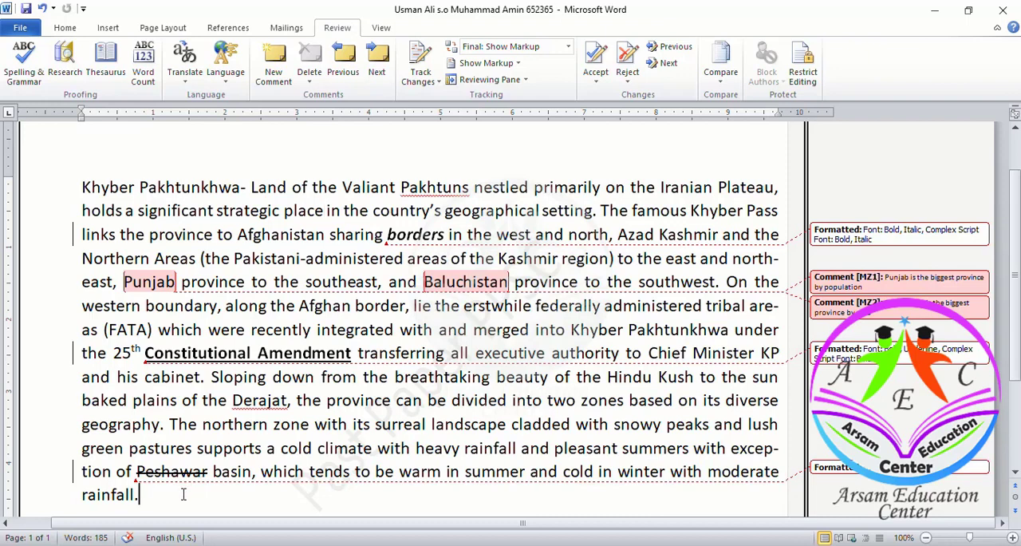
# - Add the line "Characters with spaces are 1199" below the Khyber Pakhtunkhwa passage
pyautogui.press('Return')
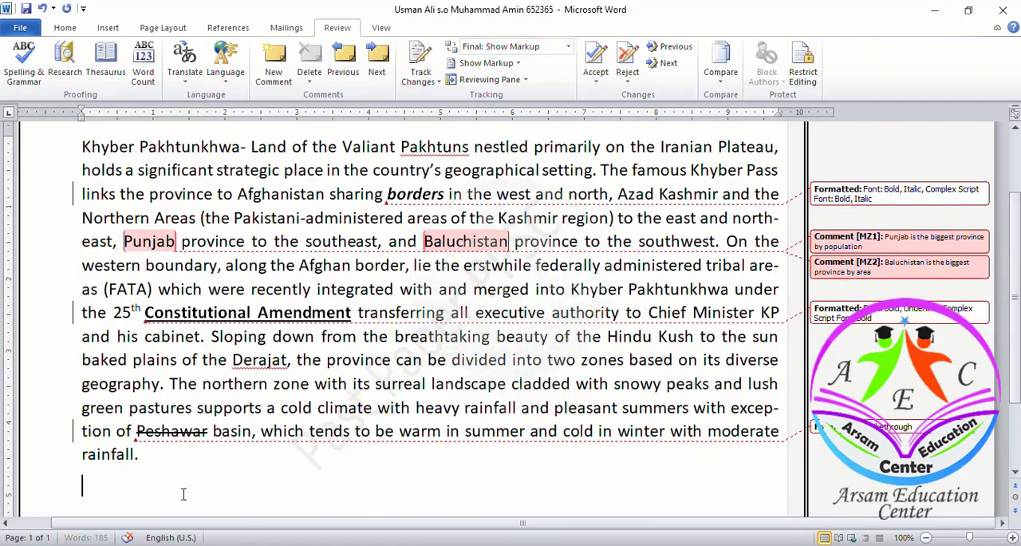
pyautogui.write('Characters wh')
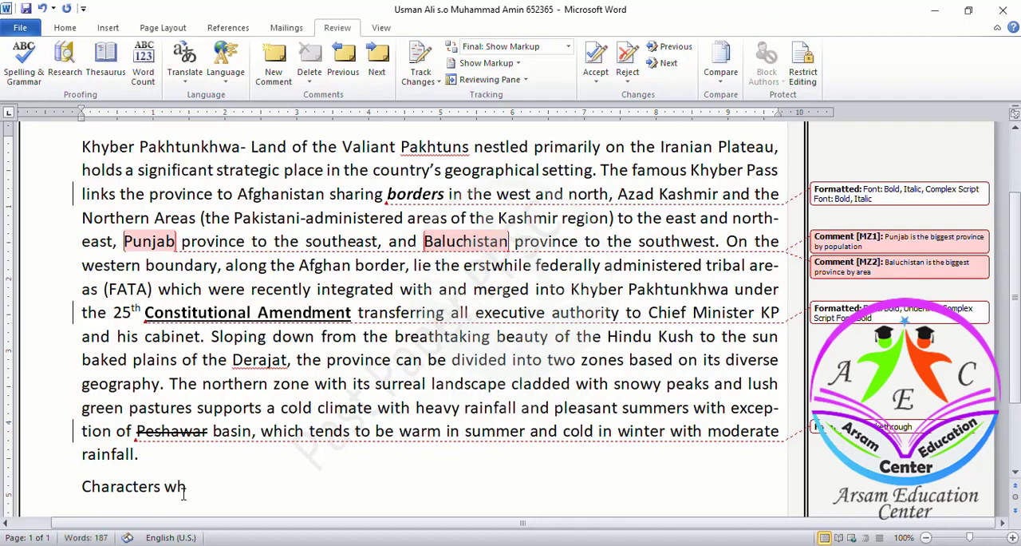
pyautogui.press('BackSpace')
pyautogui.write('ith spaces are 1199')
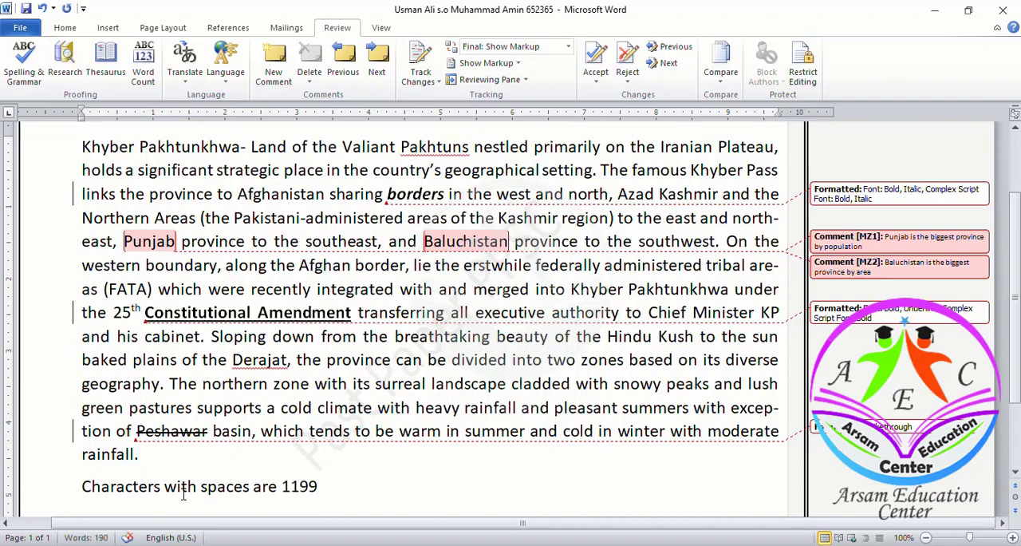
# - Add a second answer line reading "Characters without space cournt are" below the first one
pyautogui.press('Return')
pyautogui.write('Ch')
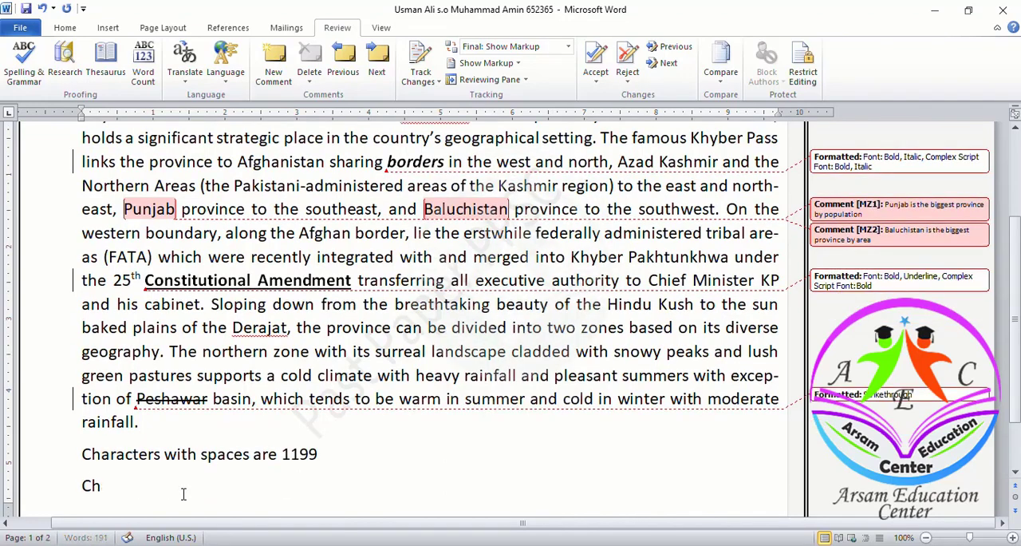
pyautogui.write('aracters without sp')
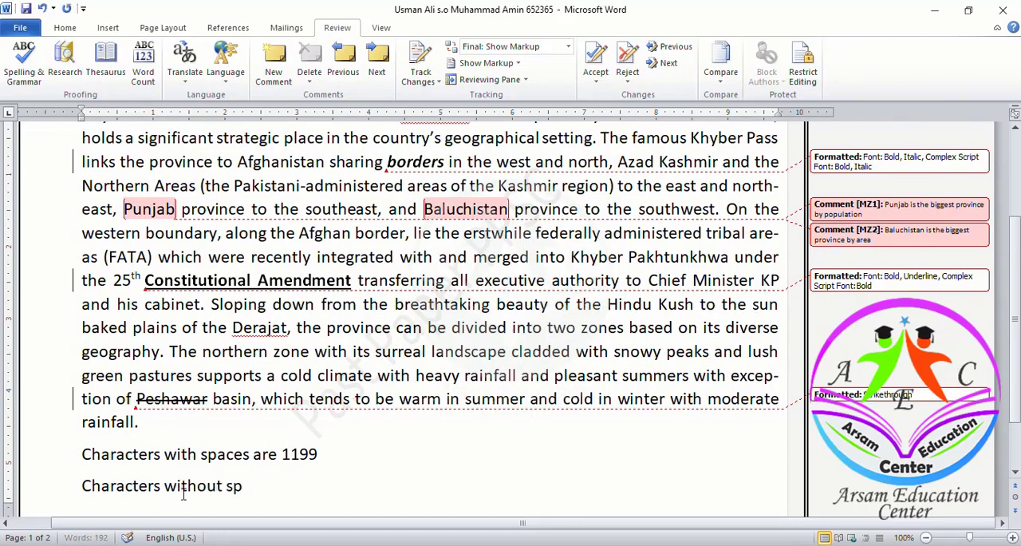
pyautogui.write('ace cournt')
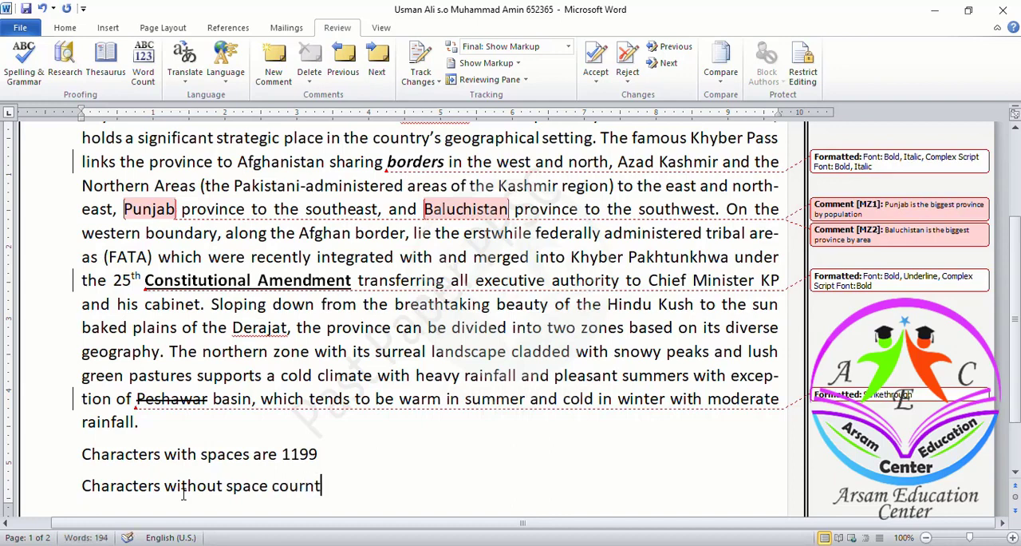
pyautogui.write(' are')
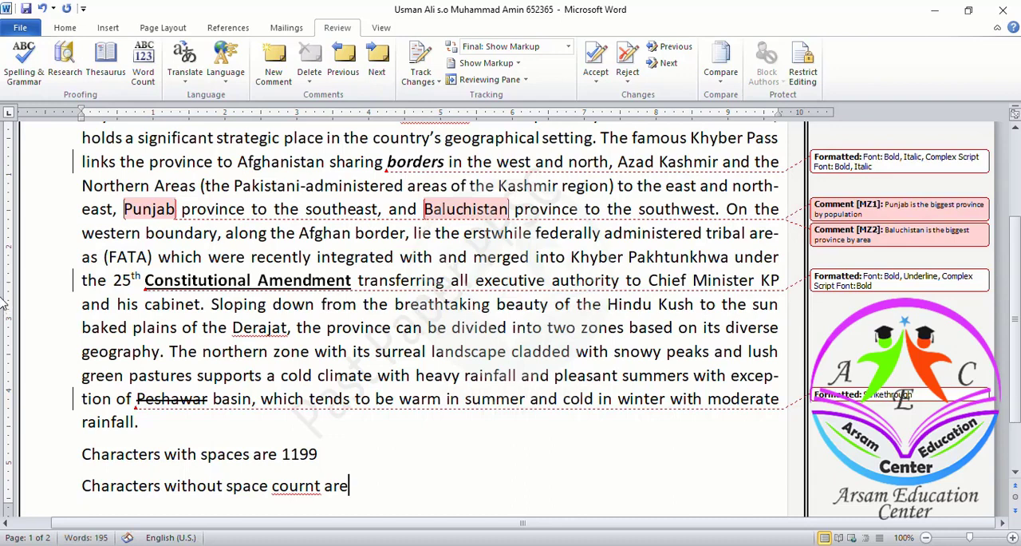
# - Recheck the character statistics, complete the second answer line with 1073, and save the document
pyautogui.click(143, 64)
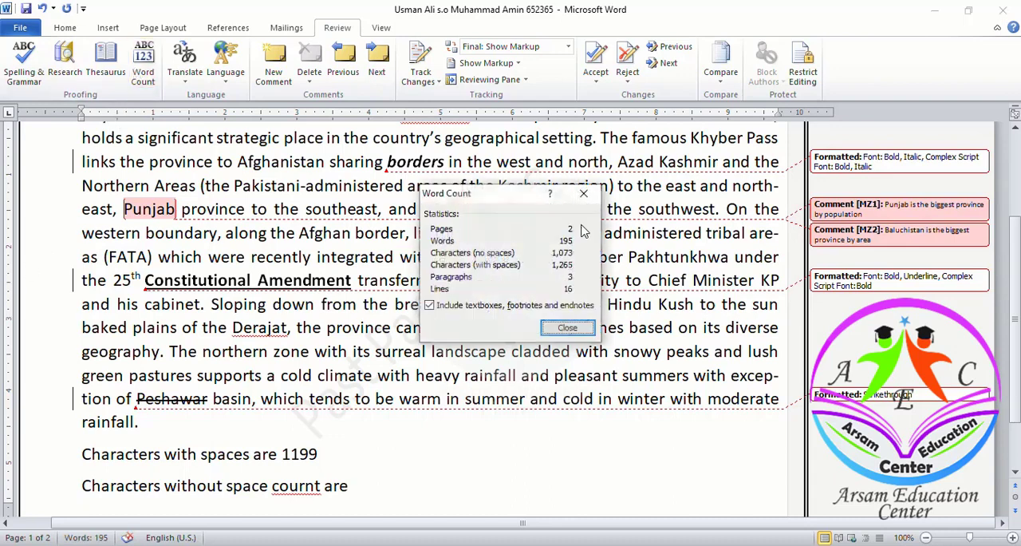
pyautogui.click(552, 328)
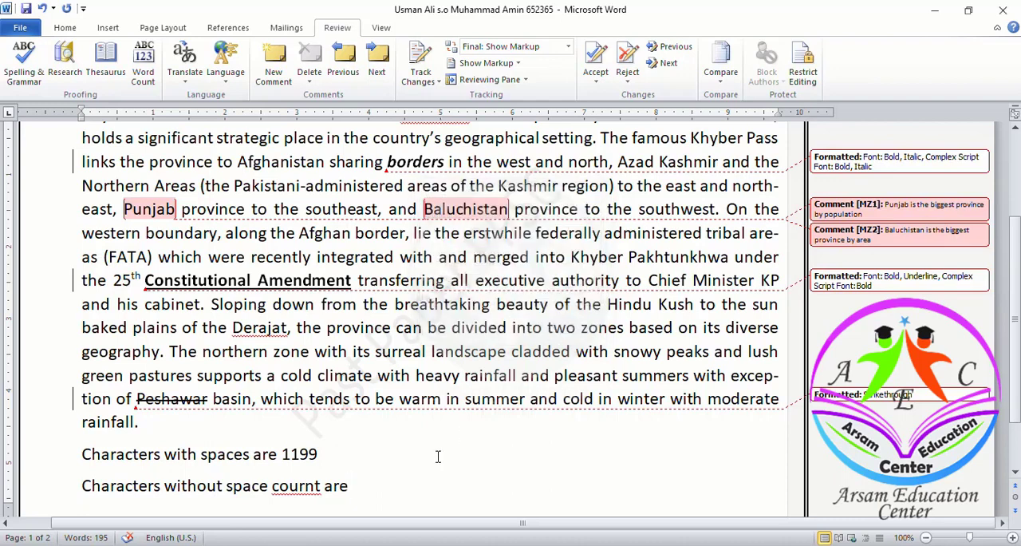
pyautogui.write('1073')
pyautogui.hotkey('ctrl', 's')
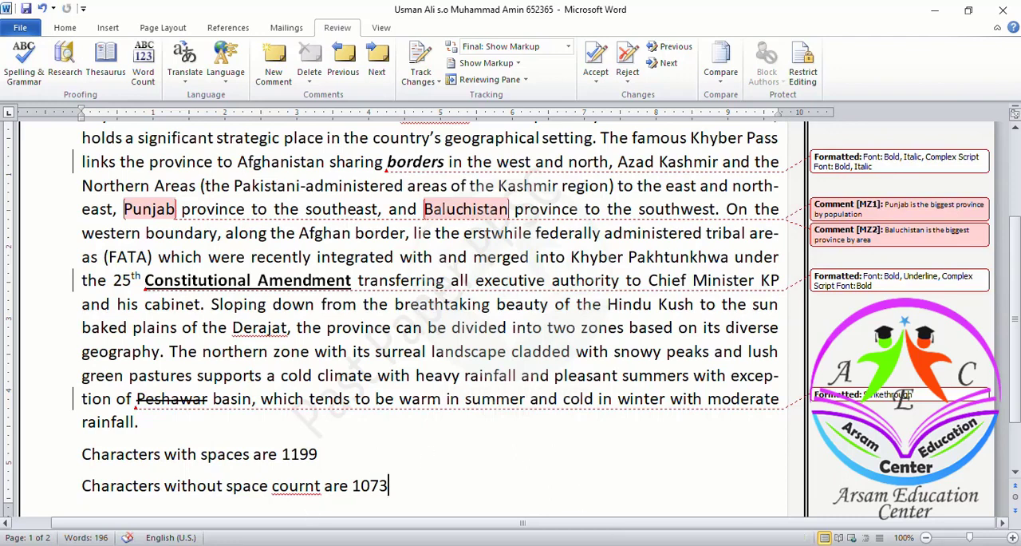
# - Review the questions in the test document, and start a new page after the character counts in the candidate's document
pyautogui.click(641, 545)
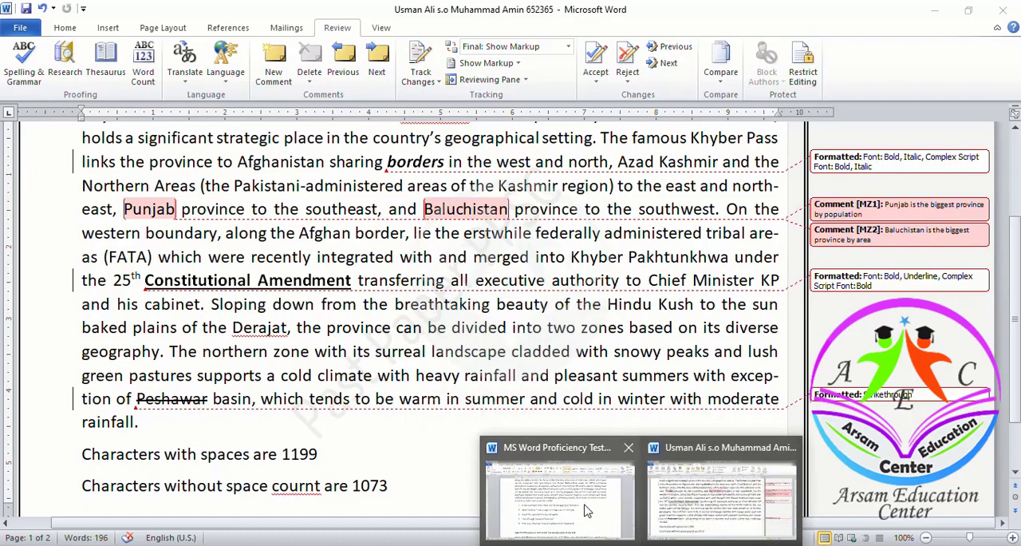
pyautogui.click(561, 487)
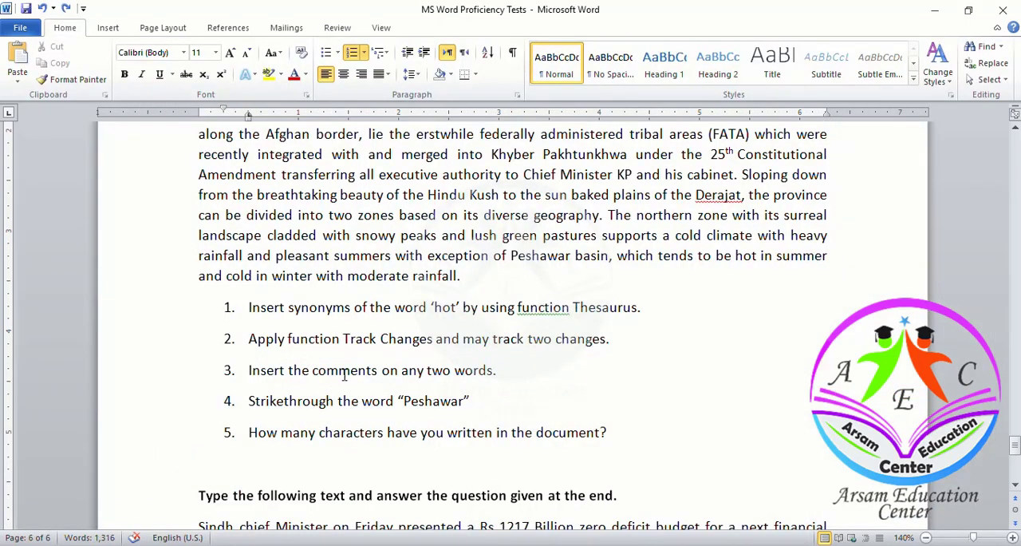
pyautogui.scroll(2, 347, 372)
pyautogui.scroll(-3, 345, 374)
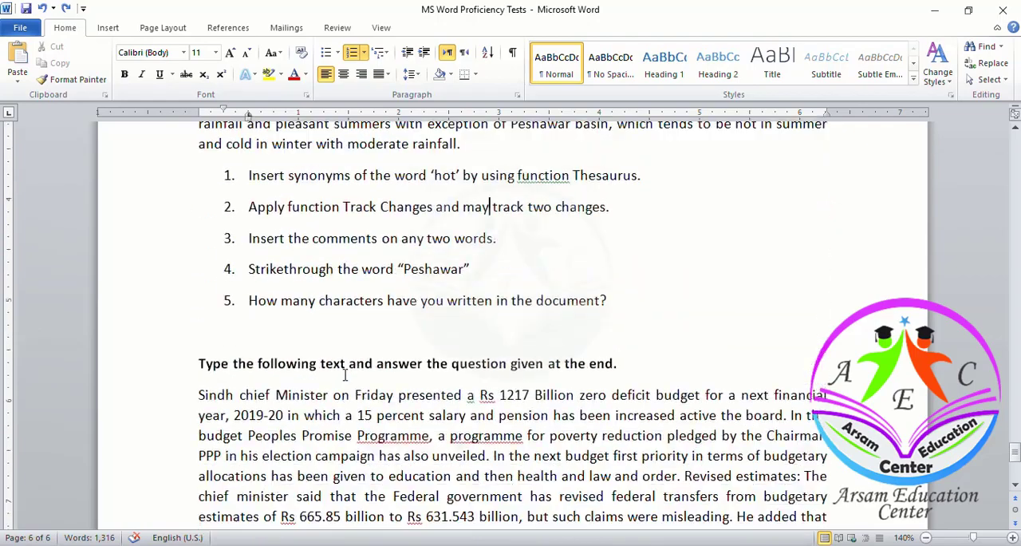
pyautogui.scroll(3, 338, 279)
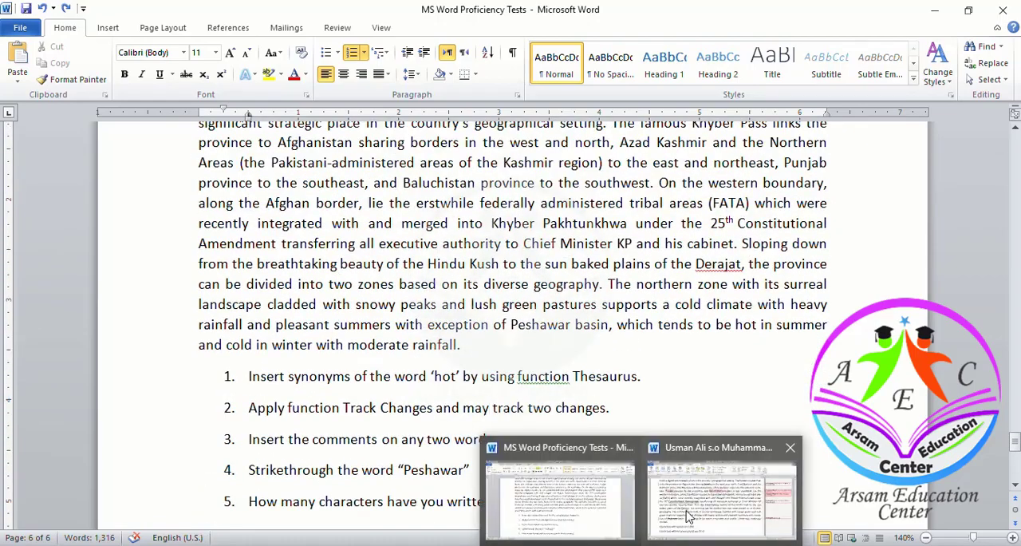
pyautogui.click(689, 517)
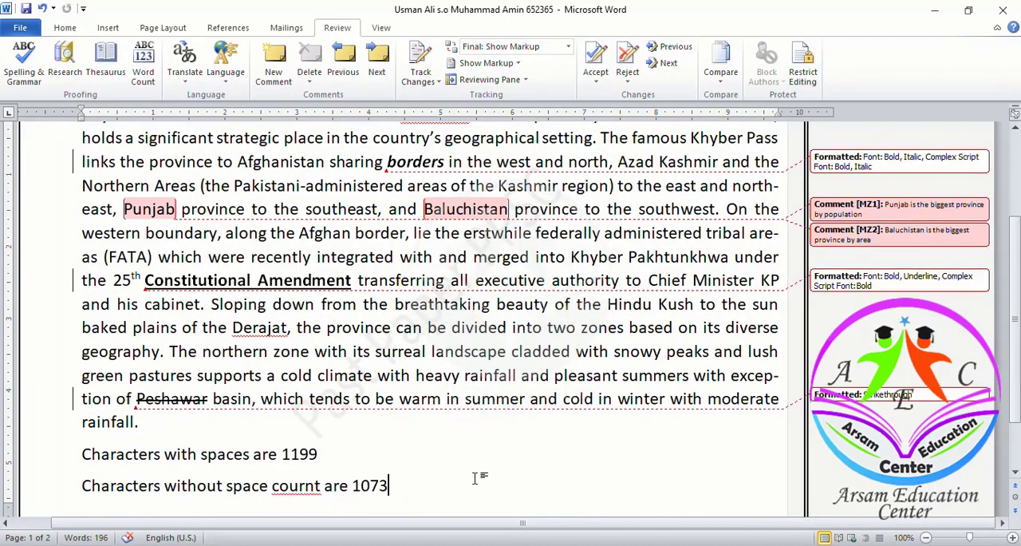
pyautogui.hotkey('ctrl', 'Return')
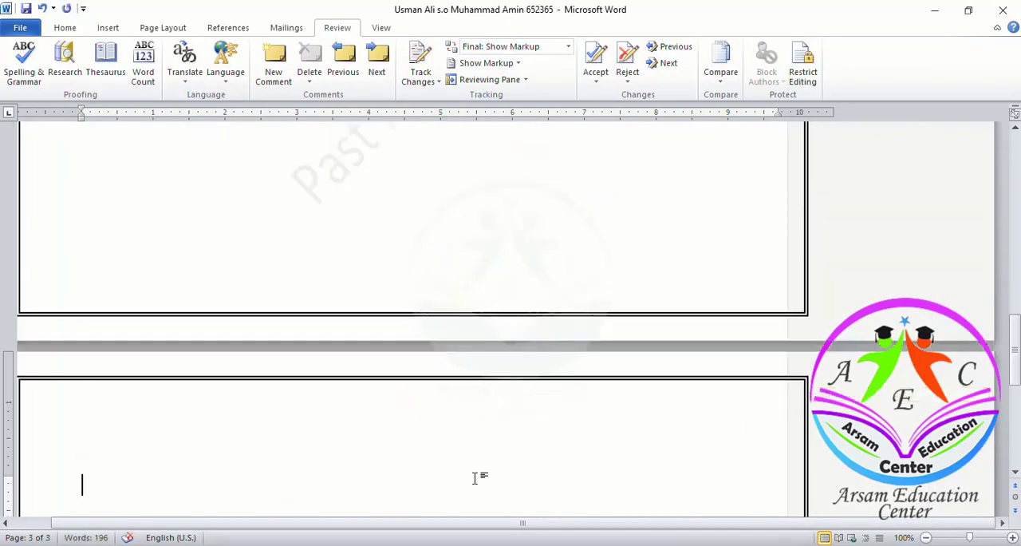
# - Copy the Sindh budget paragraph from the test document and paste it onto the new page of the candidate's document
pyautogui.hotkey('alt', 'Tab')
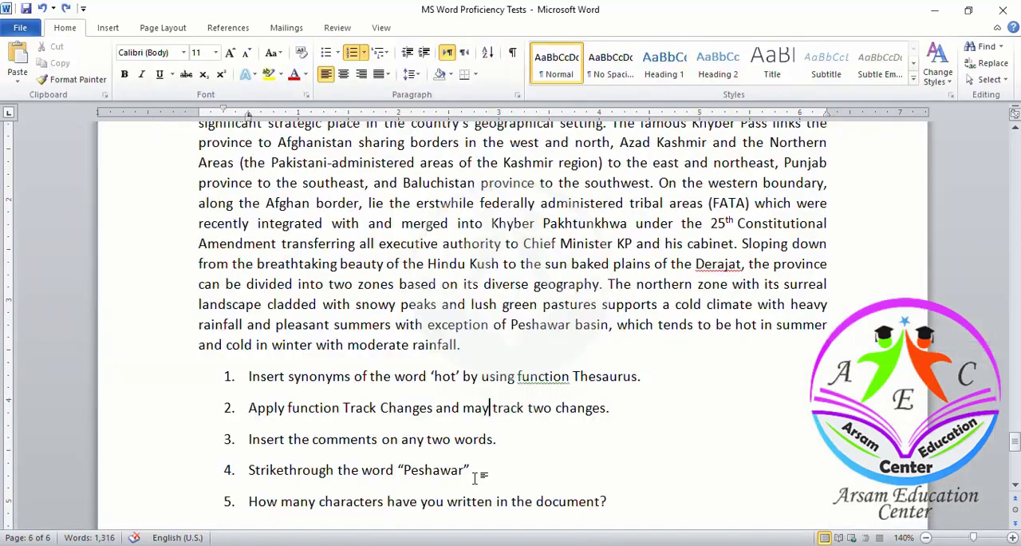
pyautogui.scroll(-5, 474, 477)
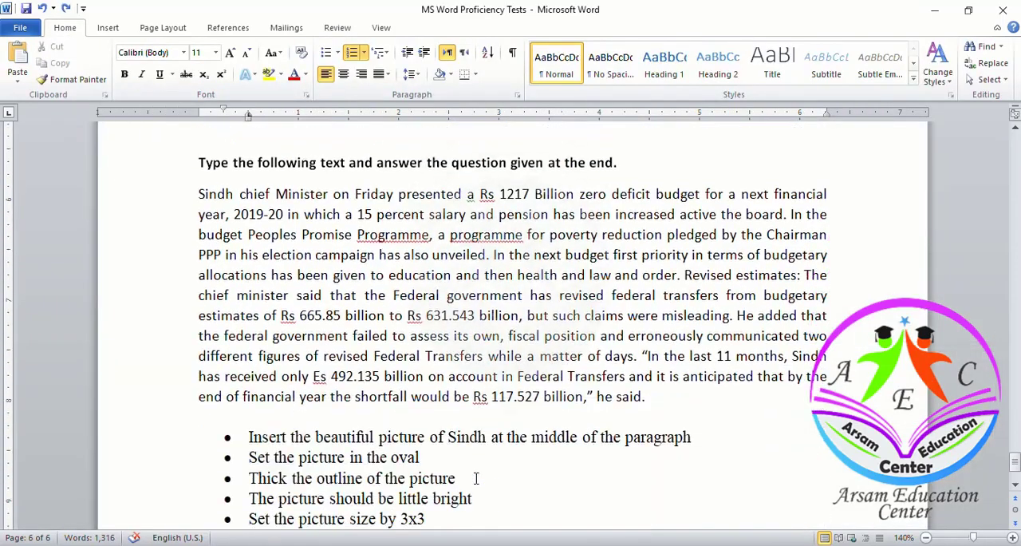
pyautogui.scroll(-1, 475, 478)
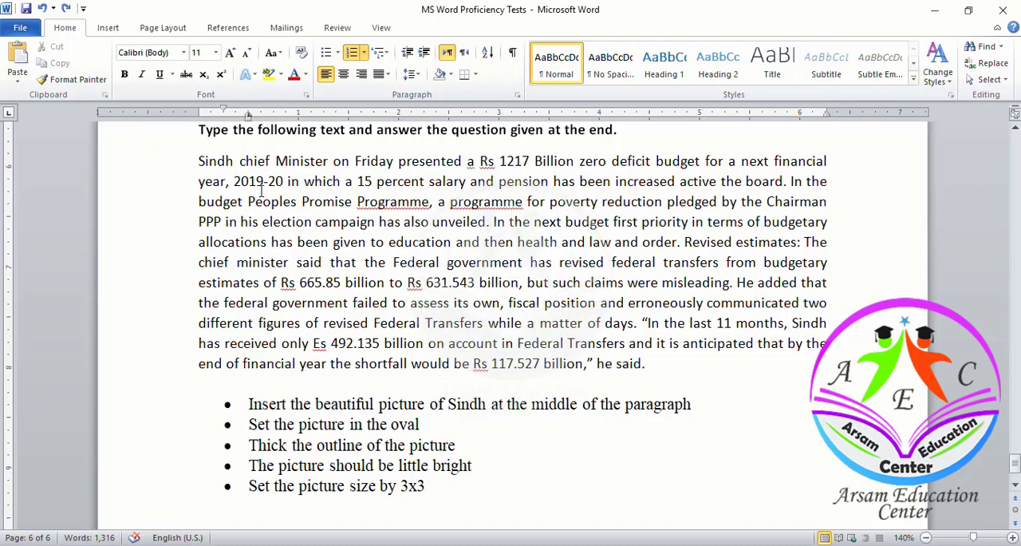
pyautogui.click(199, 161)
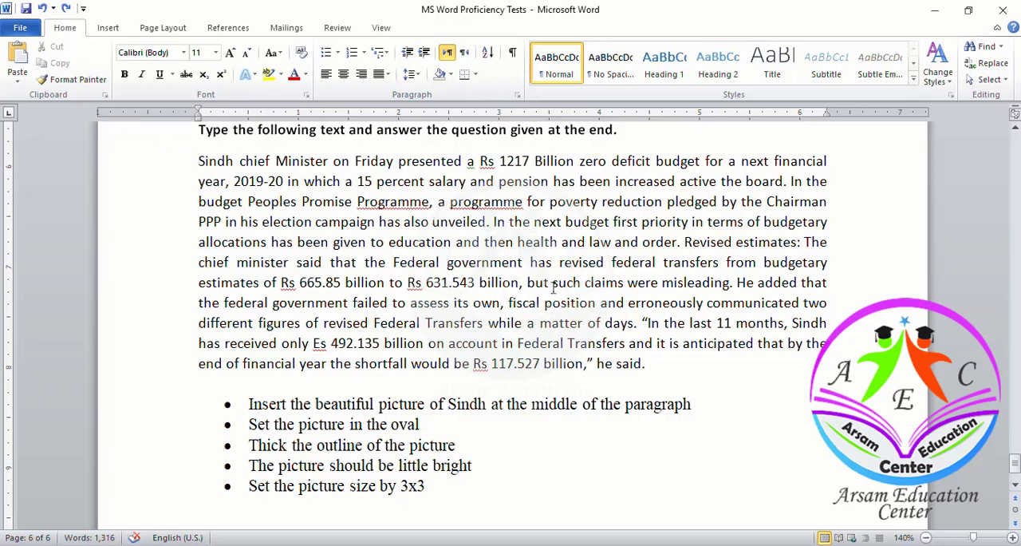
pyautogui.click(651, 364)
pyautogui.moveTo(200, 160); pyautogui.dragTo(646, 363)
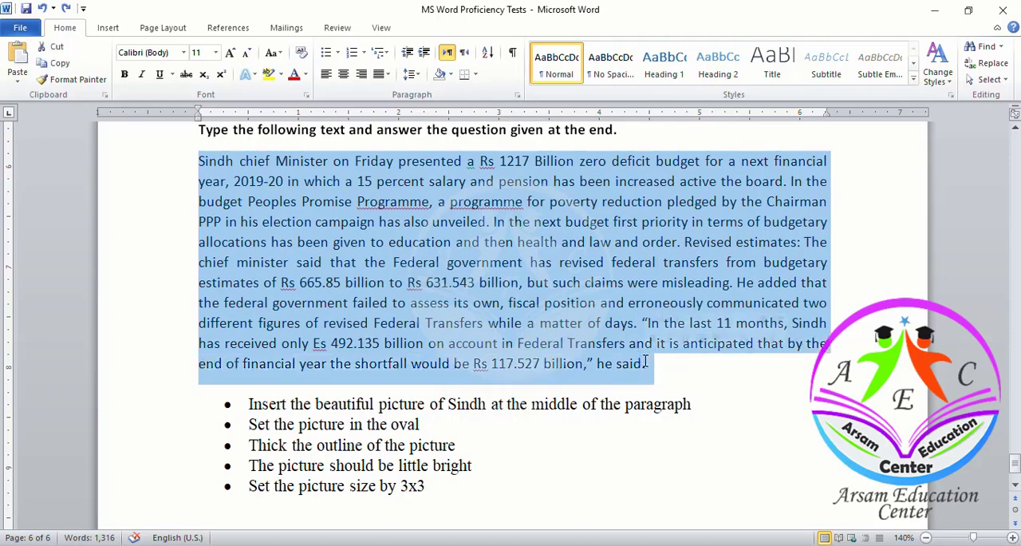
pyautogui.hotkey('alt', 'Tab')
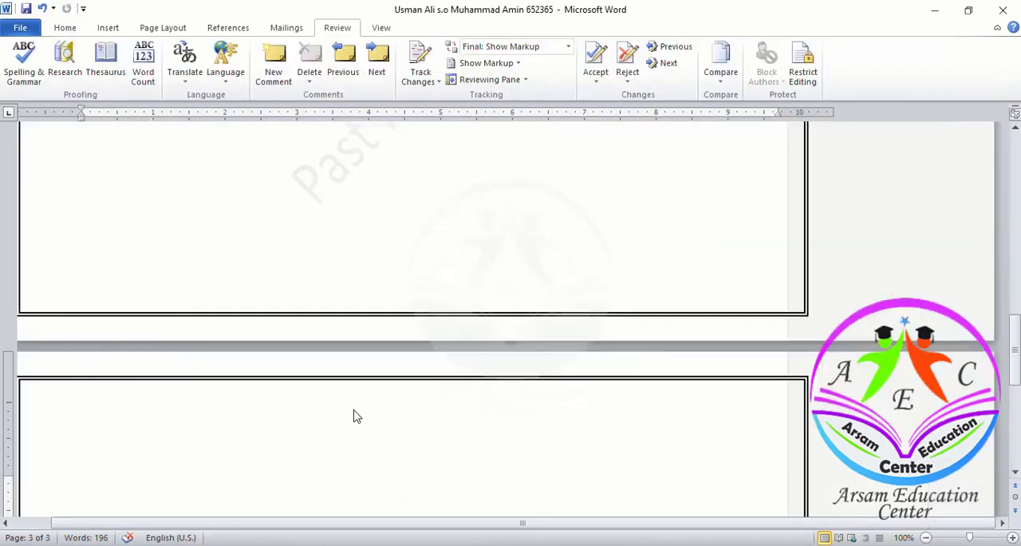
pyautogui.scroll(-3, 356, 416)
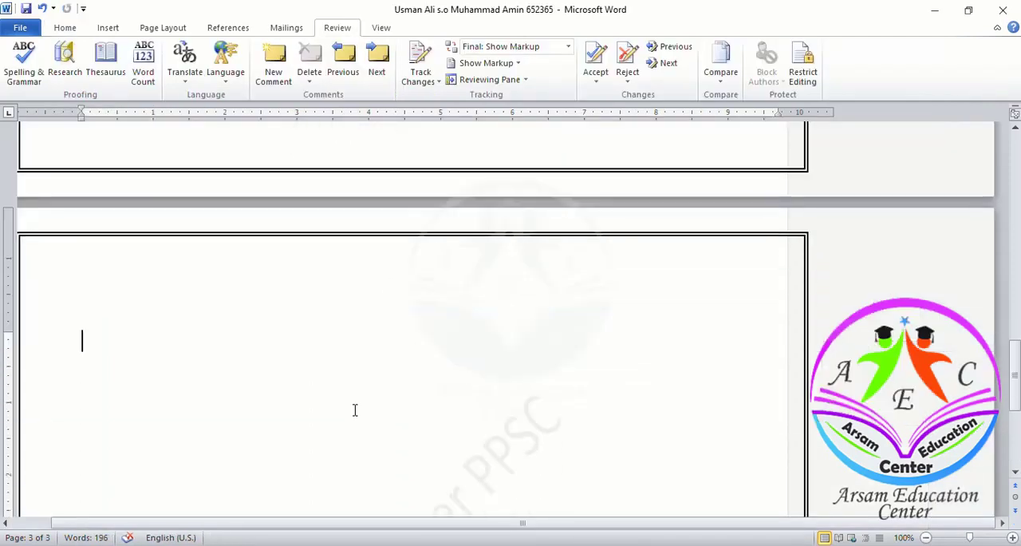
pyautogui.write('Sindh chief Minister on Friday presented a Rs 1217 Billion zero deficit budget for a next financial year, 2019-20 in which a 15 percent salary and pension has been increased active the board. In the budget Peoples Promise Programme, a programme for poverty reduction pledged by the Chairman PPP in his election campaign has also unveiled. In the next budget first priority in terms of budgetary allocations has been given to education and then health and law and order. Revised estimates: The chief minister said that the Federal government has revised federal transfers from budgetary estimates of Rs 665.85 billion to Rs 631.543 billion, but such claims were misleading. He added that the federal government failed to assess its own, fiscal position and erroneously communicated two different figures of revised Federal Transfers while a matter of days. "In the last 11 months, Sindh has received only Rs 492.135 billion on account in Federal Transfers and it is anticipated that by the end of financial year the shortfall would be Rs 117.527 billion," he said.')
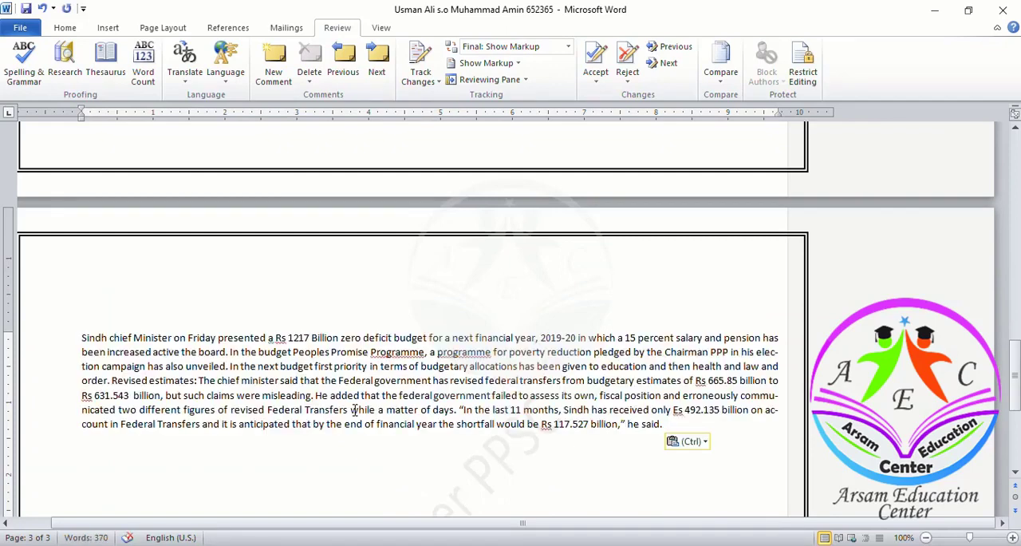
# - Set the pasted Sindh paragraph's font size to 18 and deselect the text
pyautogui.moveTo(82, 337); pyautogui.dragTo(569, 447)
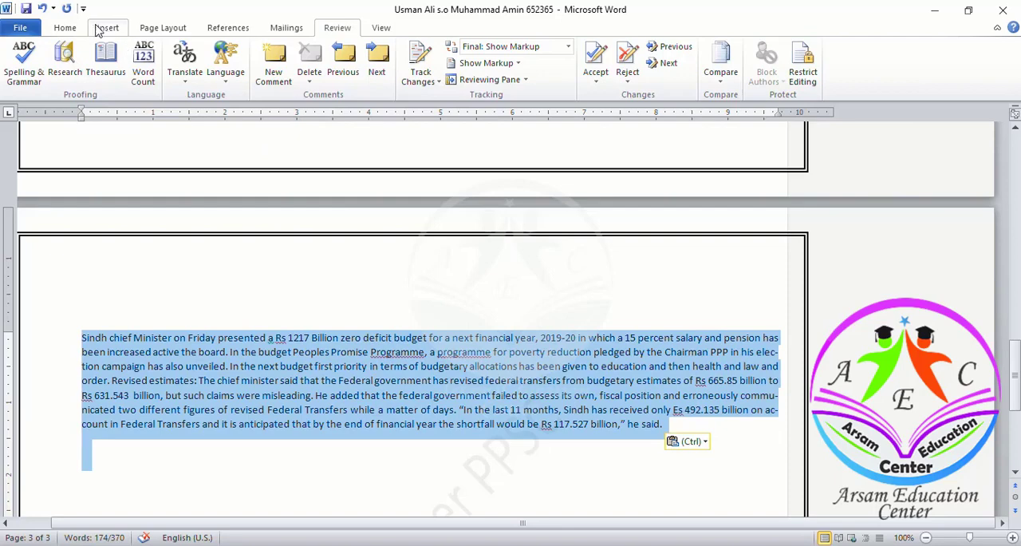
pyautogui.click(65, 28)
pyautogui.click(215, 53)
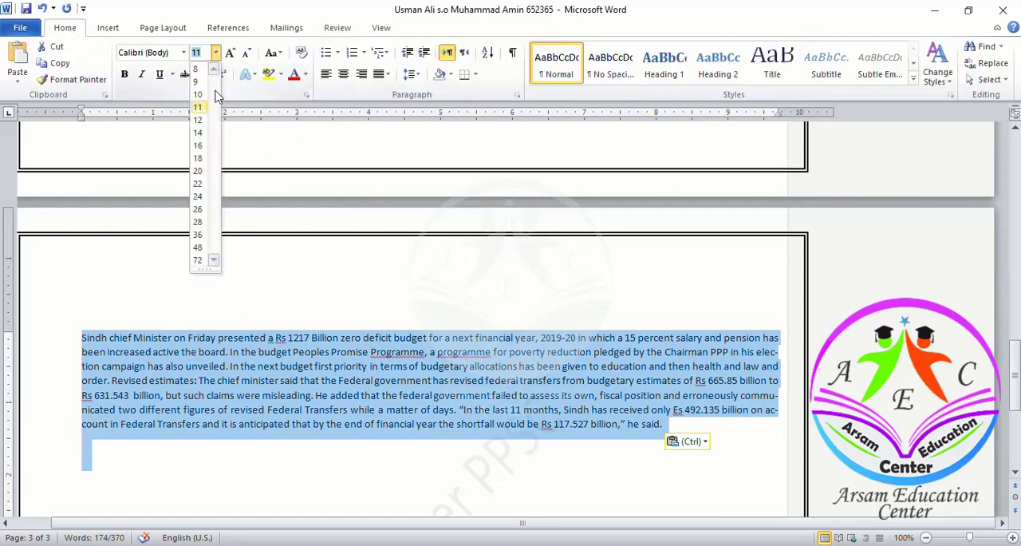
pyautogui.click(199, 165)
pyautogui.scroll(-3, 311, 341)
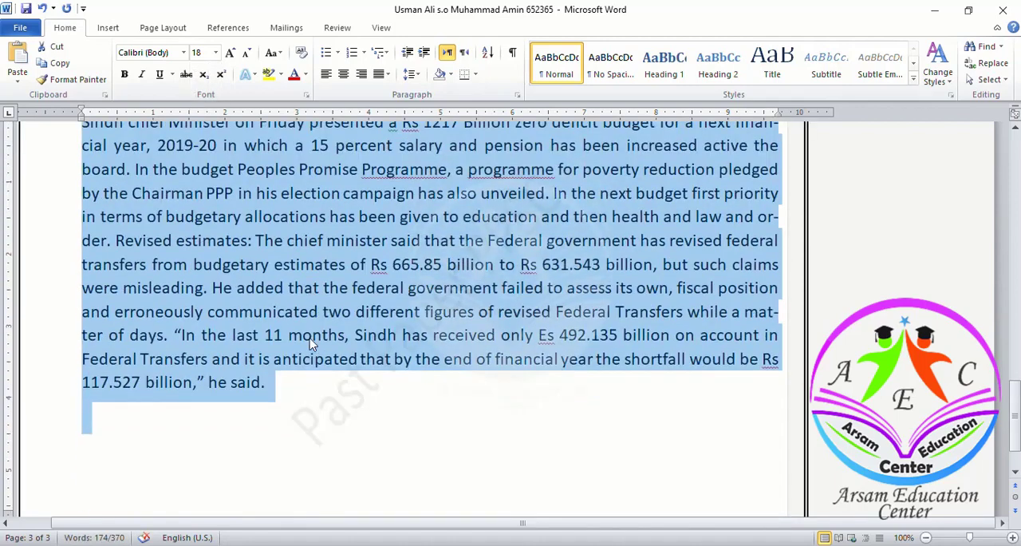
pyautogui.scroll(1, 311, 342)
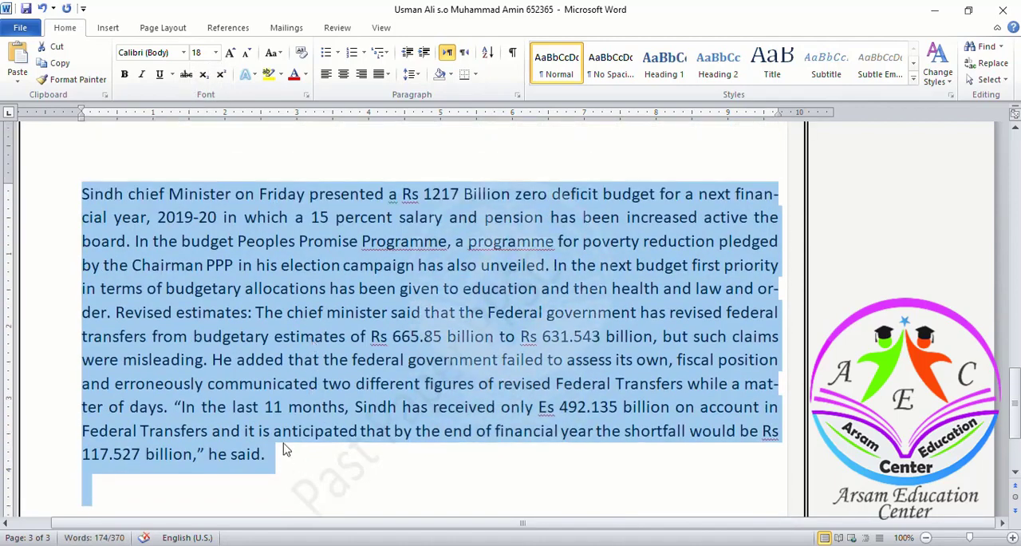
pyautogui.click(281, 459)
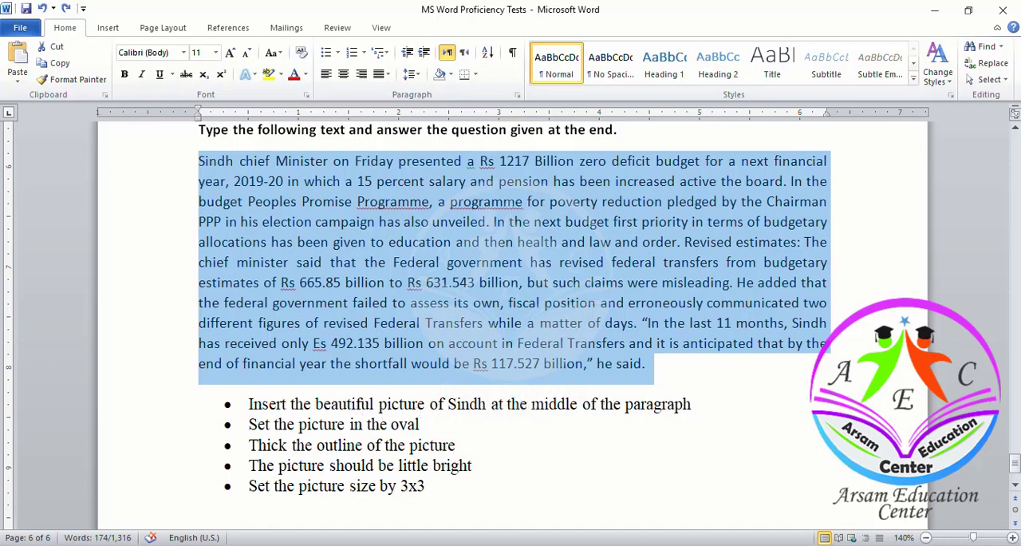
# - Insert the Jinnah_Mausoleum picture from Saved Pictures in the middle of the Sindh paragraph, after "Revised estimates:"
pyautogui.click(696, 498)
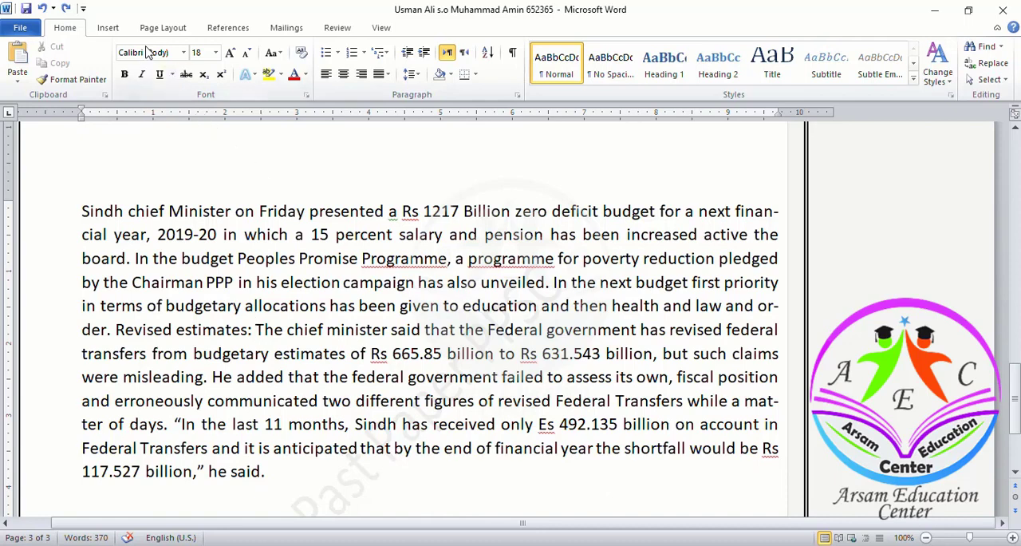
pyautogui.click(108, 27)
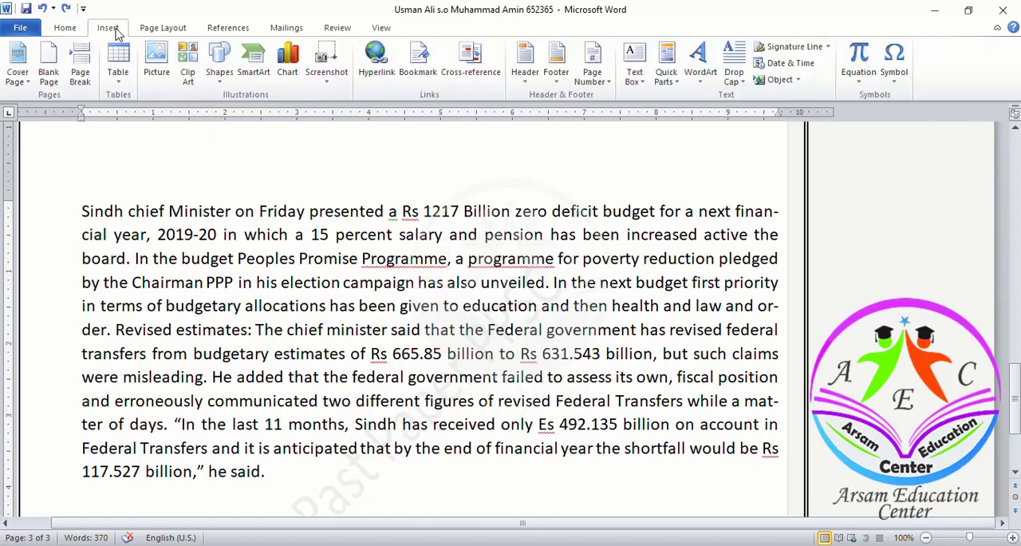
pyautogui.click(157, 62)
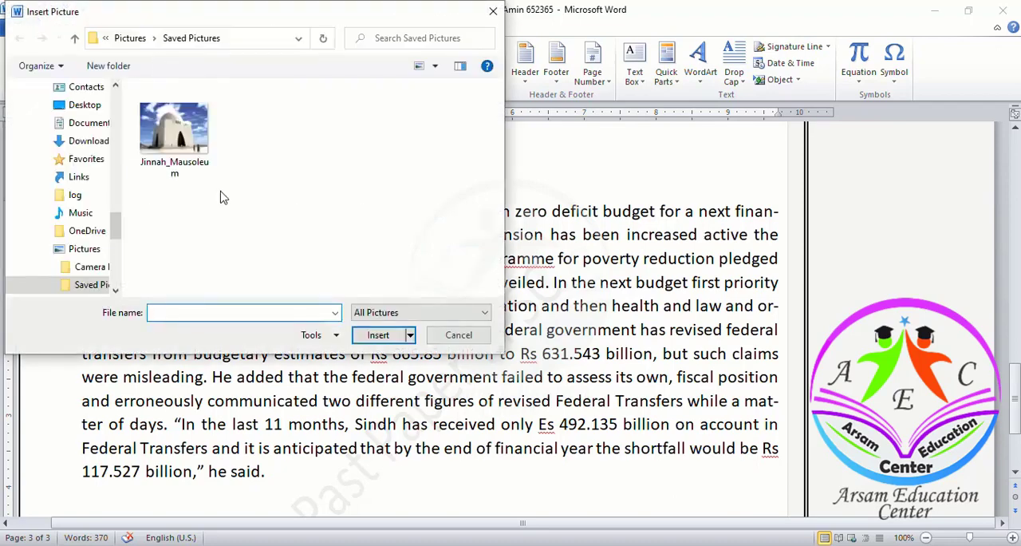
pyautogui.click(174, 132)
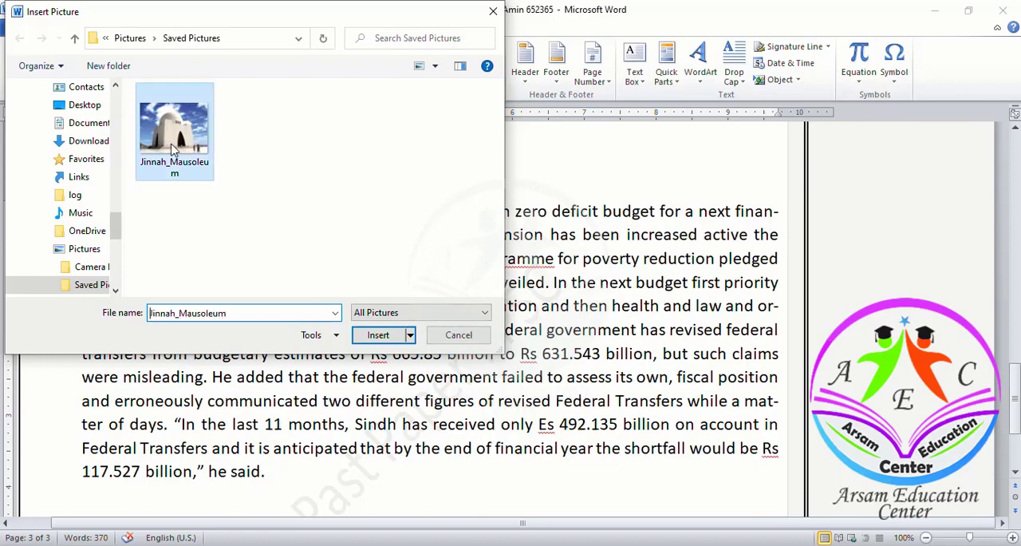
pyautogui.click(381, 334)
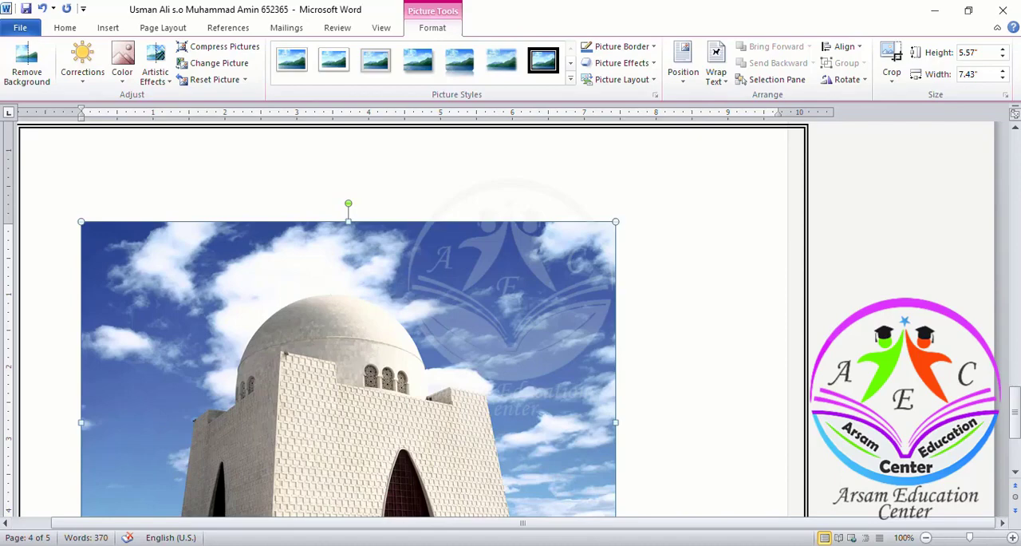
# - Check the shape requirement in the test document, apply the black-edged oval picture style to the mausoleum picture, and save the candidate's document
pyautogui.click(583, 526)
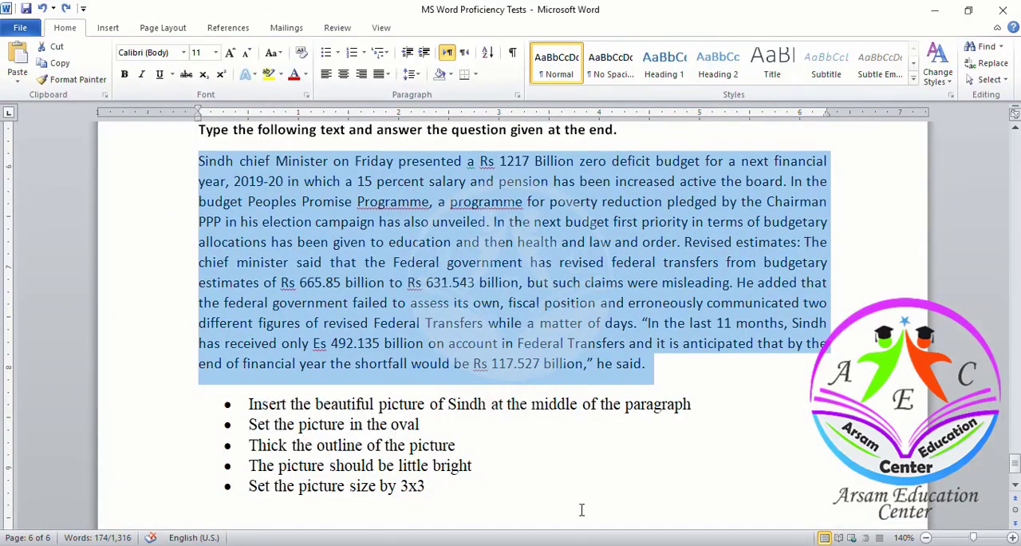
pyautogui.moveTo(639, 543)
pyautogui.click(688, 497)
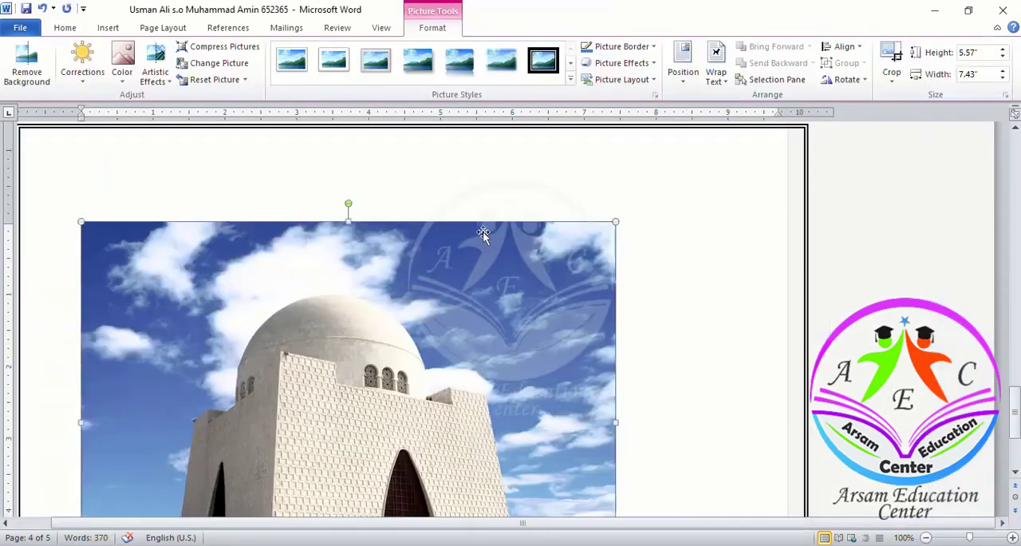
pyautogui.click(572, 67)
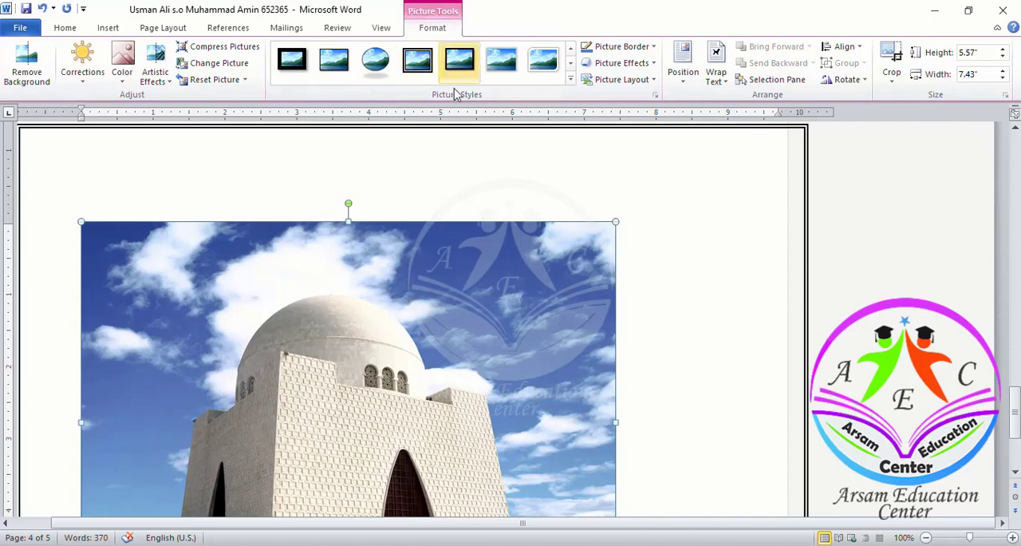
pyautogui.click(571, 79)
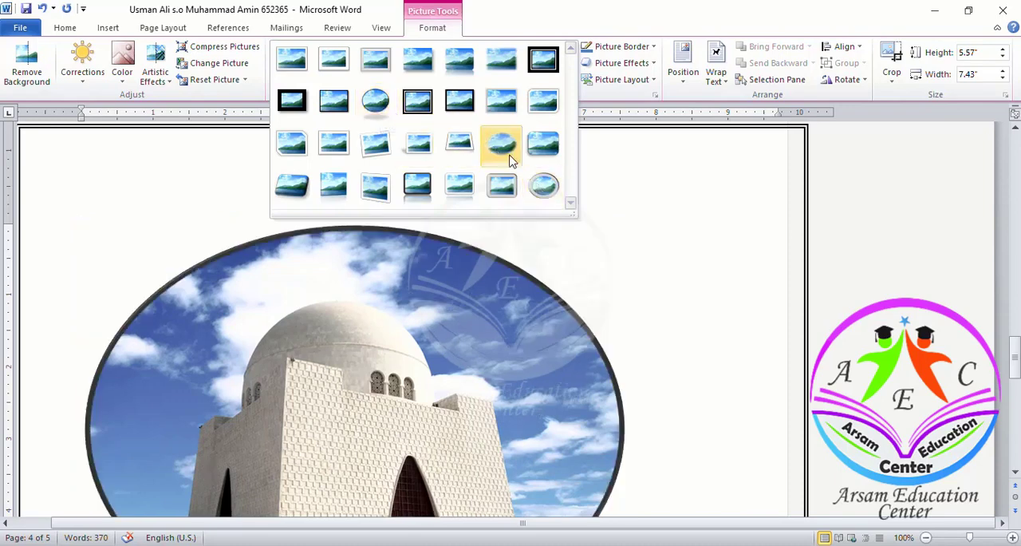
pyautogui.click(375, 101)
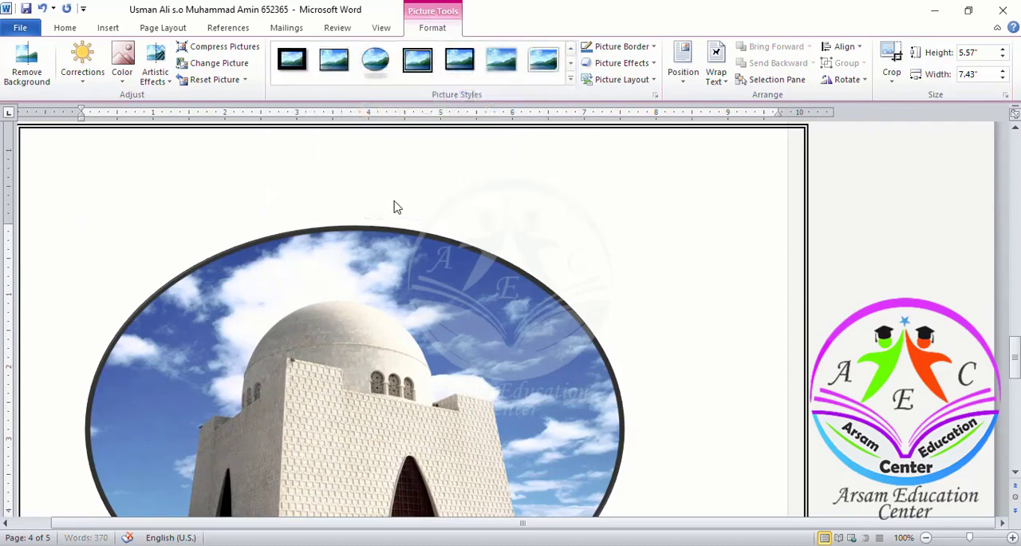
pyautogui.click(437, 357)
pyautogui.hotkey('ctrl', 's')
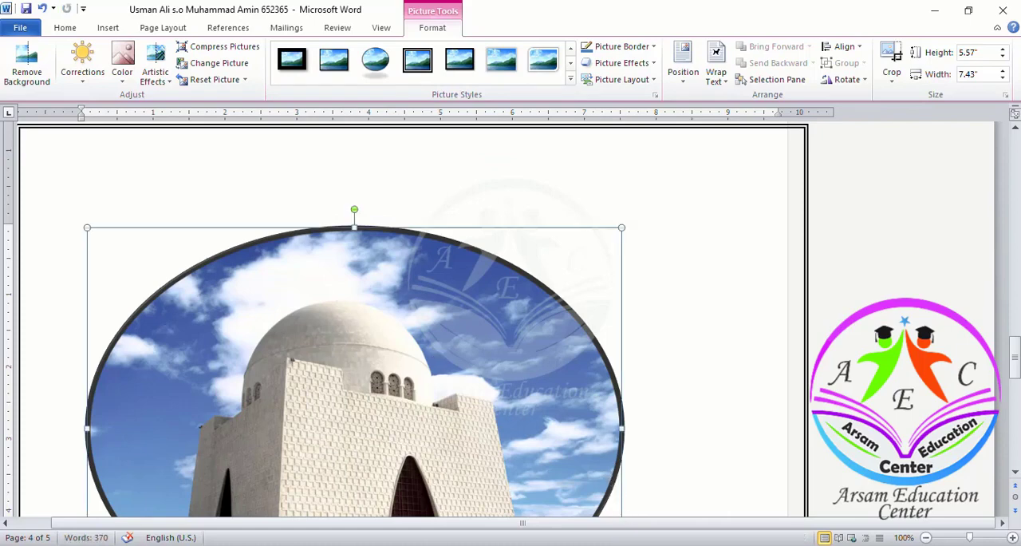
# - Check the outline requirement in the test document, set the oval picture's border weight to 6 pt, and save the candidate's document
pyautogui.moveTo(642, 545)
pyautogui.click(580, 511)
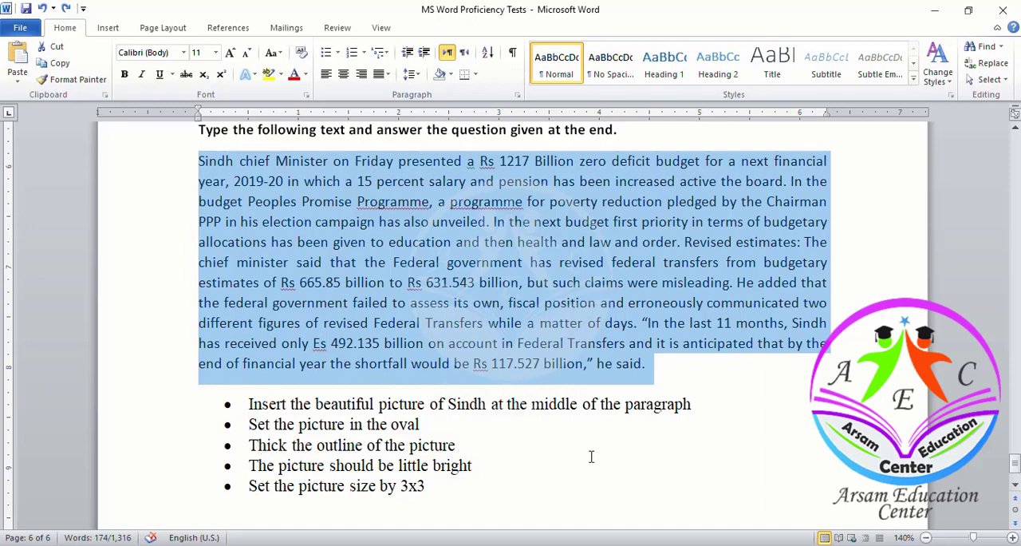
pyautogui.moveTo(644, 544)
pyautogui.click(709, 502)
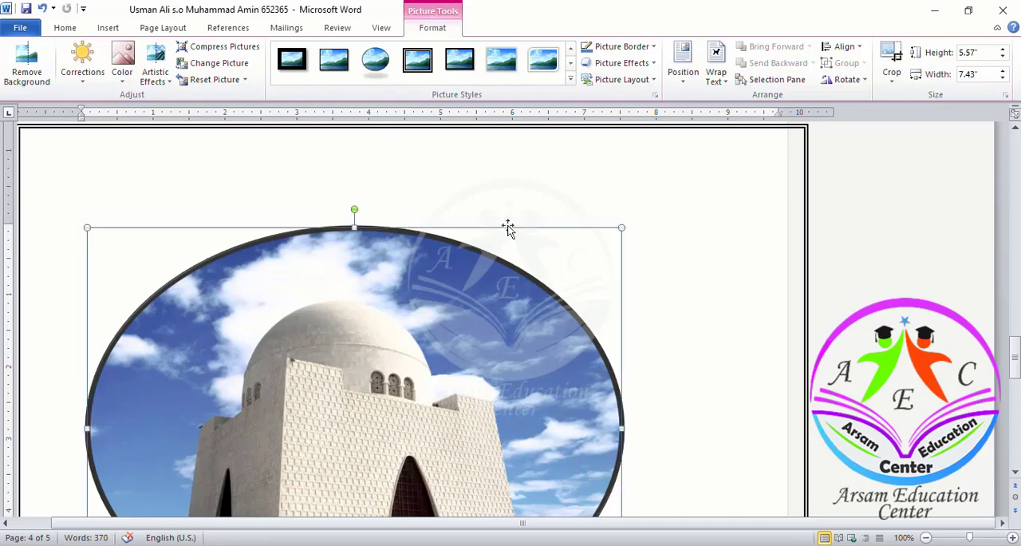
pyautogui.click(654, 48)
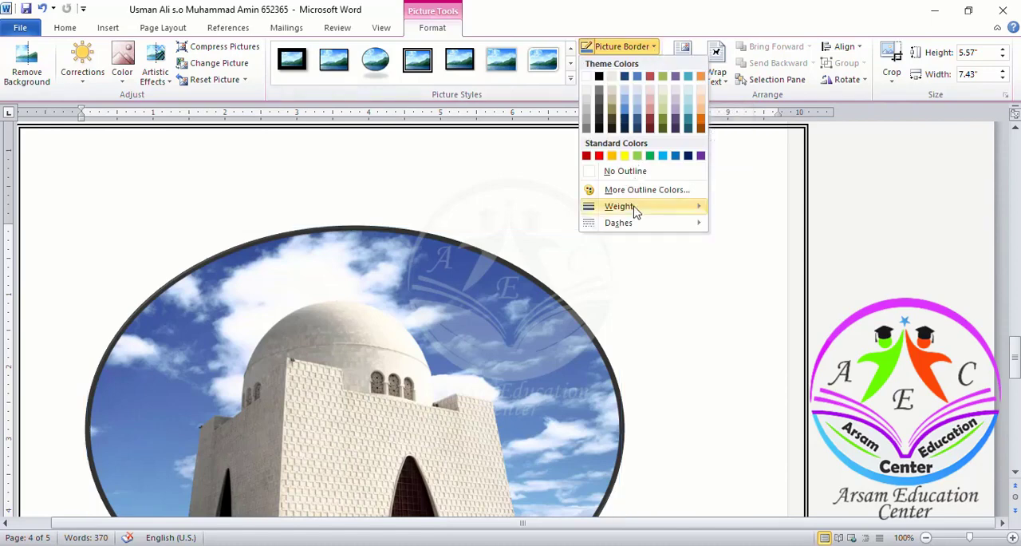
pyautogui.moveTo(636, 211)
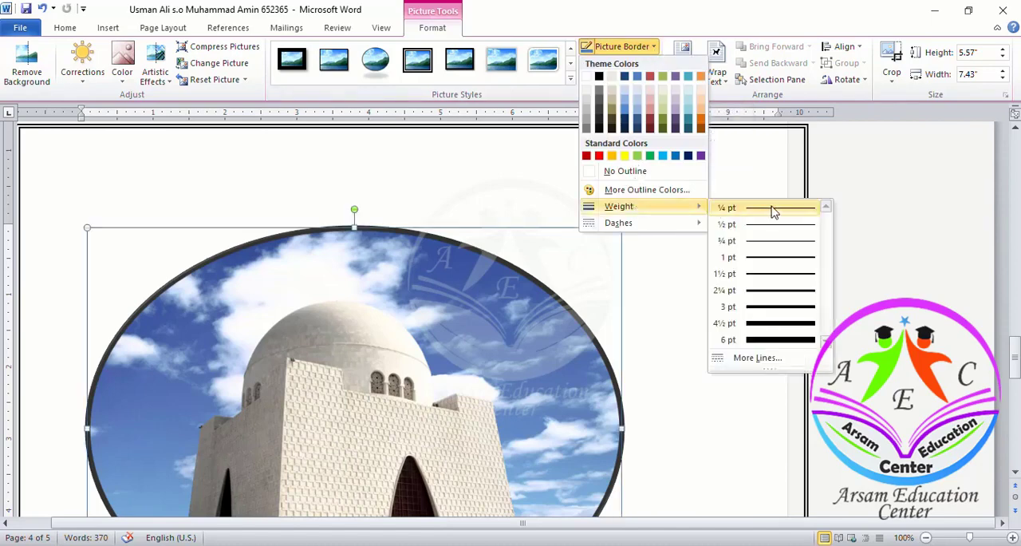
pyautogui.click(777, 341)
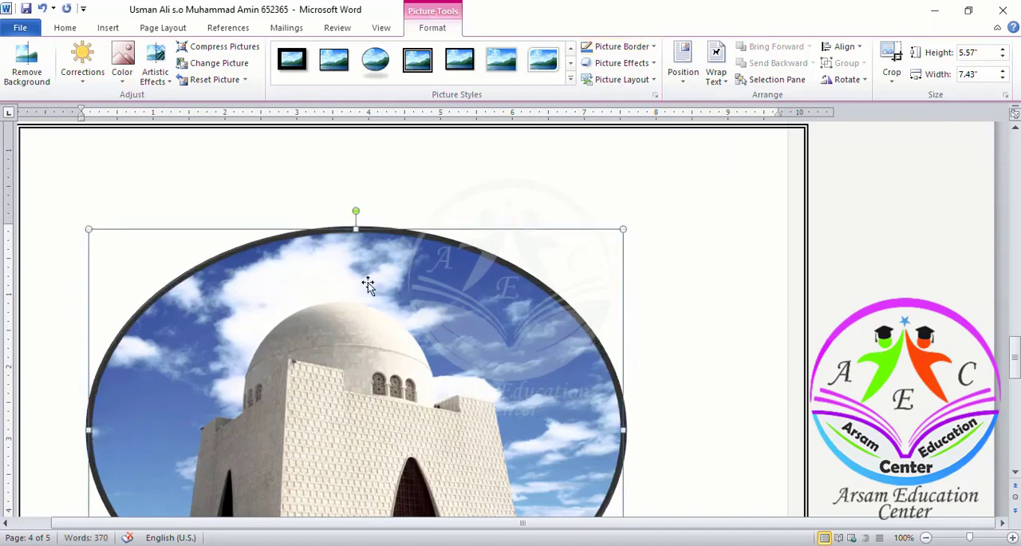
pyautogui.hotkey('ctrl', 's')
# - Check the brightness requirement in the test document, correct the picture to Brightness +20% Contrast +20%, and save the candidate's document
pyautogui.hotkey('alt', 'Tab')
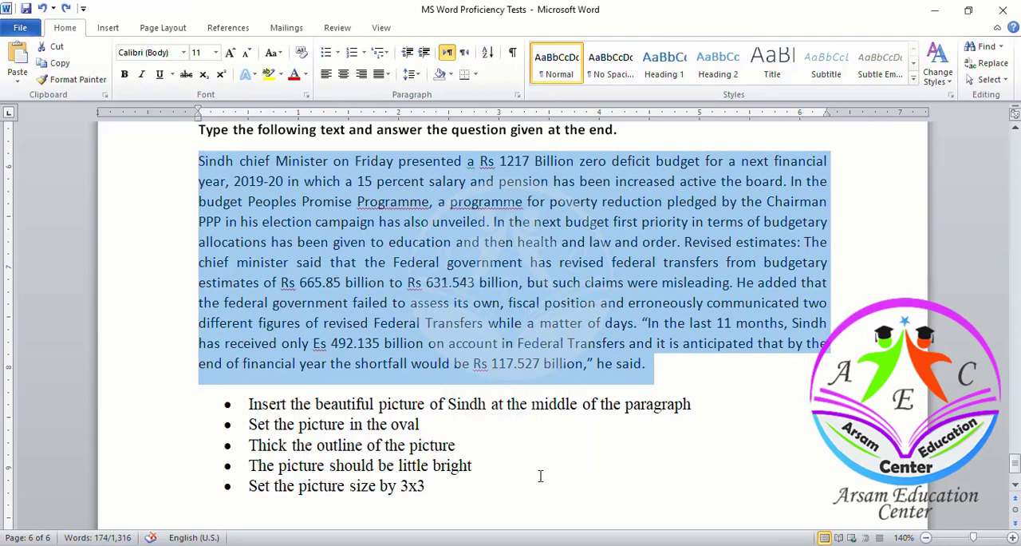
pyautogui.click(683, 507)
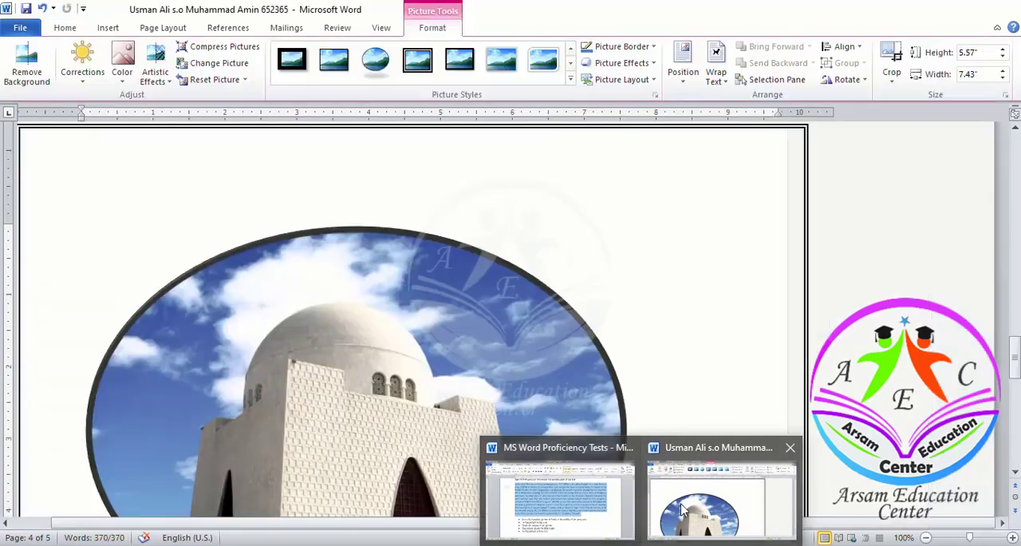
pyautogui.click(336, 276)
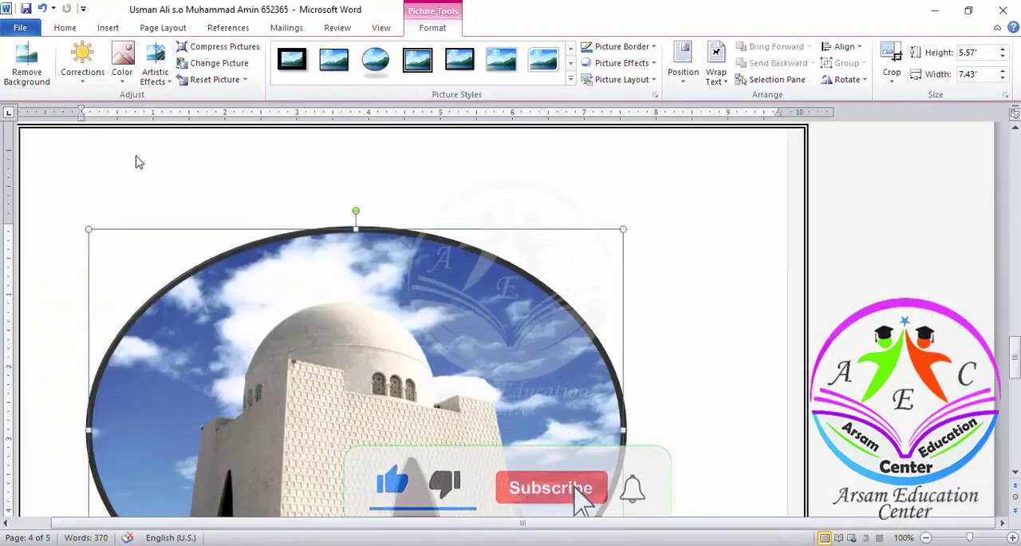
pyautogui.click(82, 72)
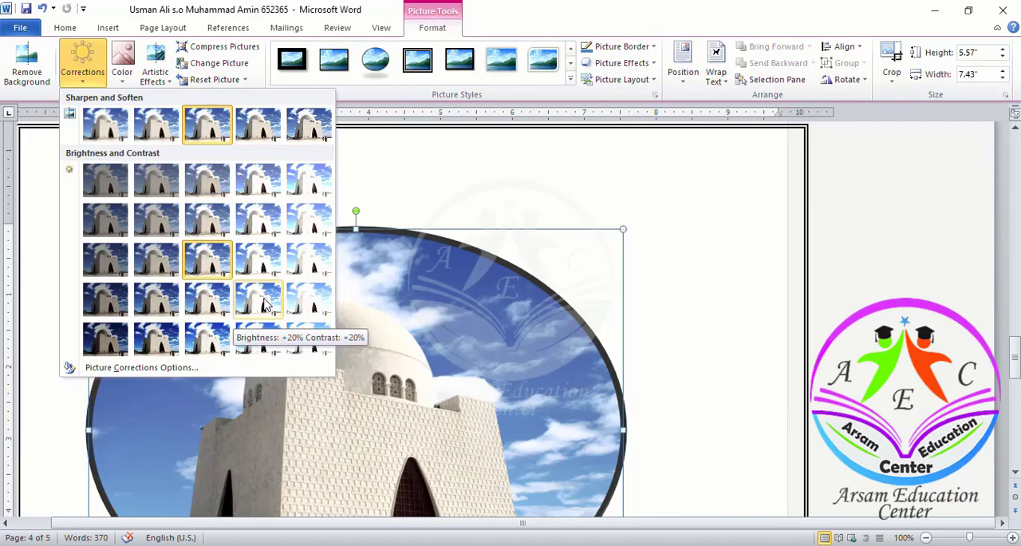
pyautogui.click(263, 303)
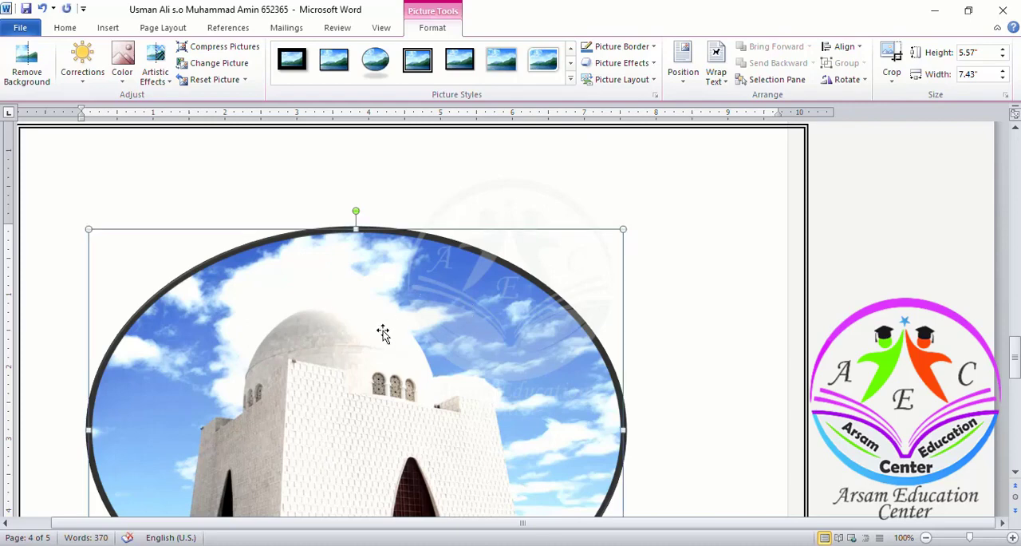
pyautogui.hotkey('ctrl', 's')
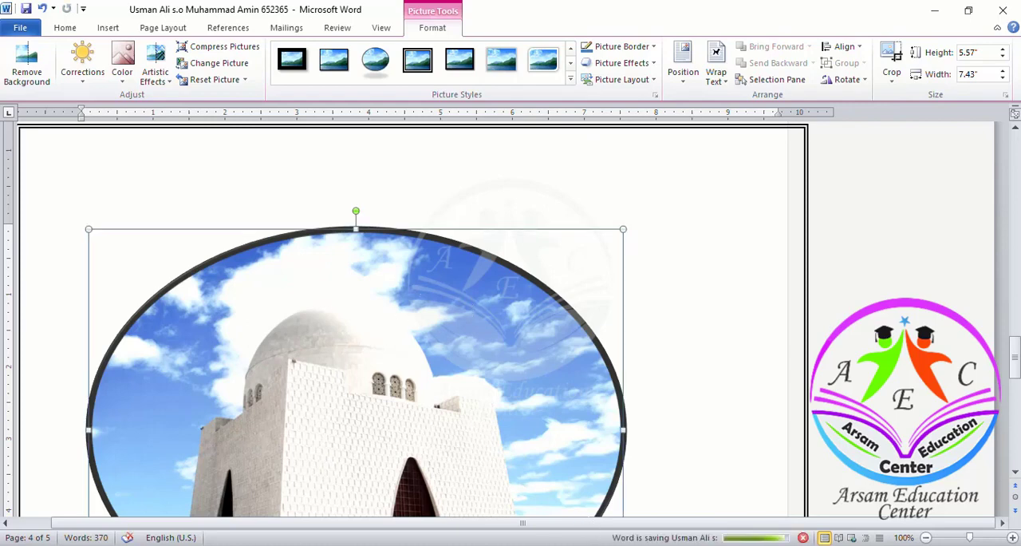
# - Check the size requirement in the test document, and enter a height of 3 and a width of 3 for the oval picture
pyautogui.click(595, 524)
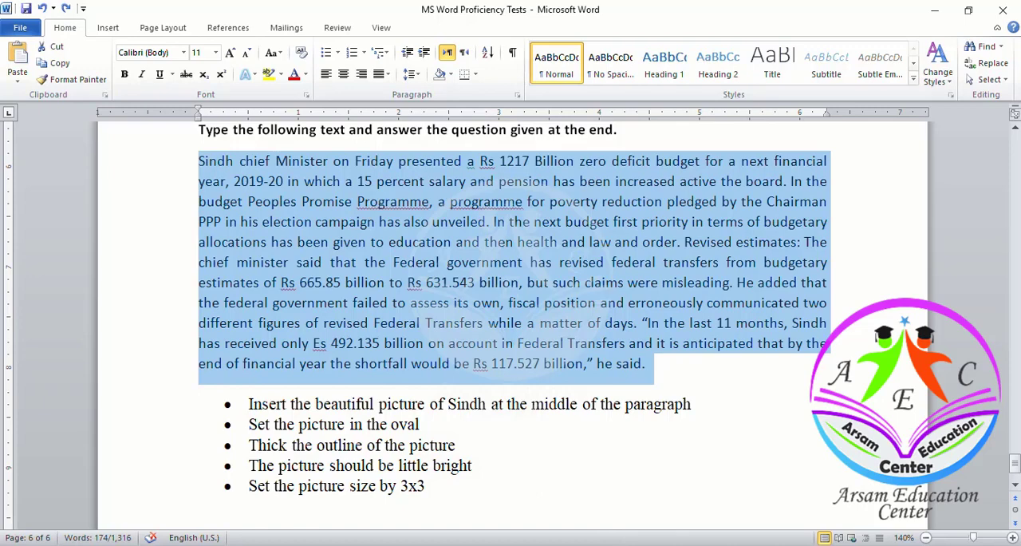
pyautogui.click(722, 490)
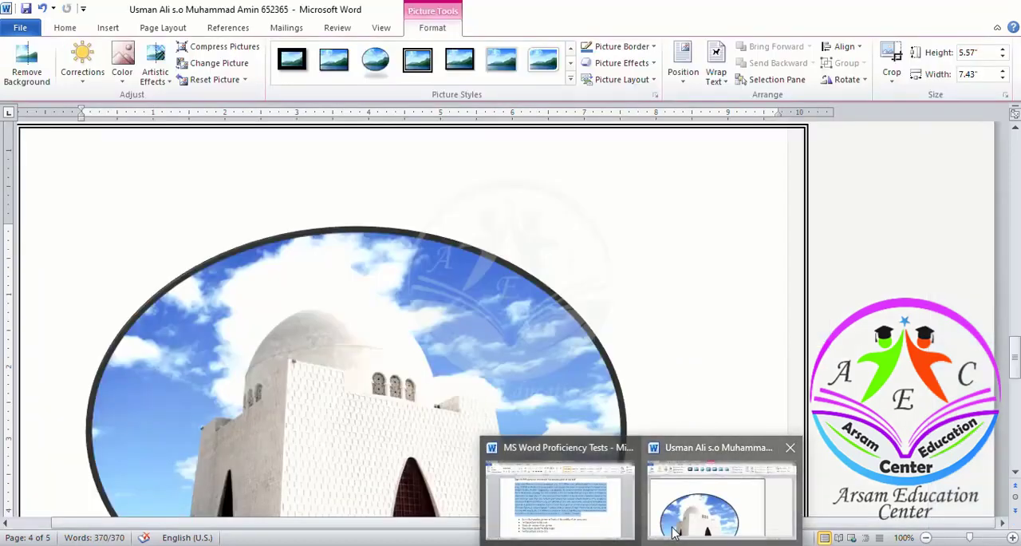
pyautogui.click(403, 359)
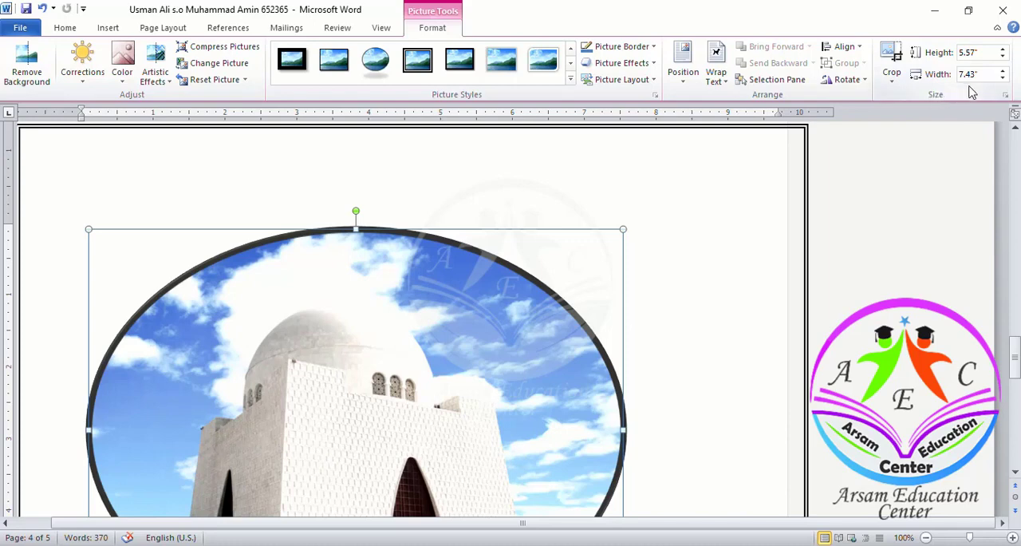
pyautogui.click(983, 54)
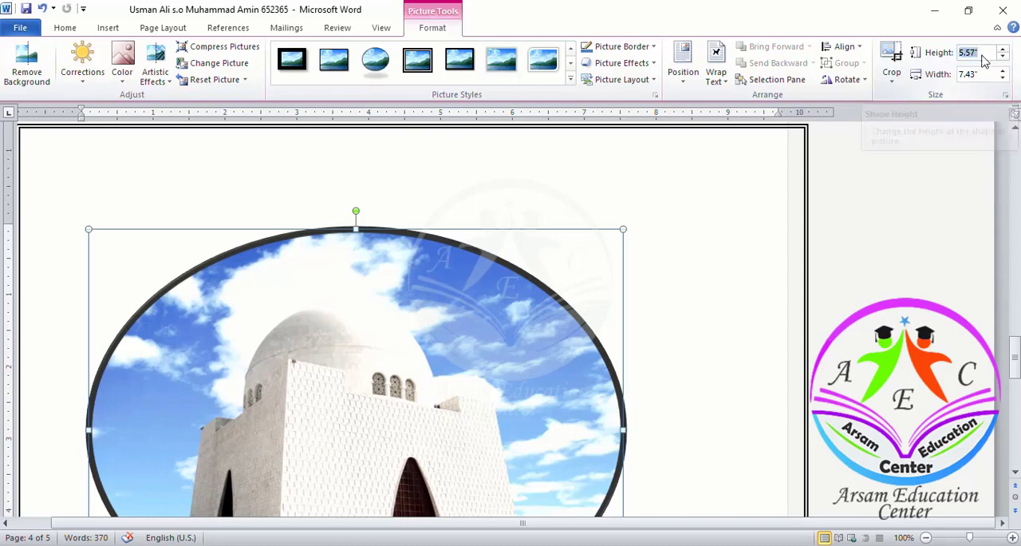
pyautogui.write('3')
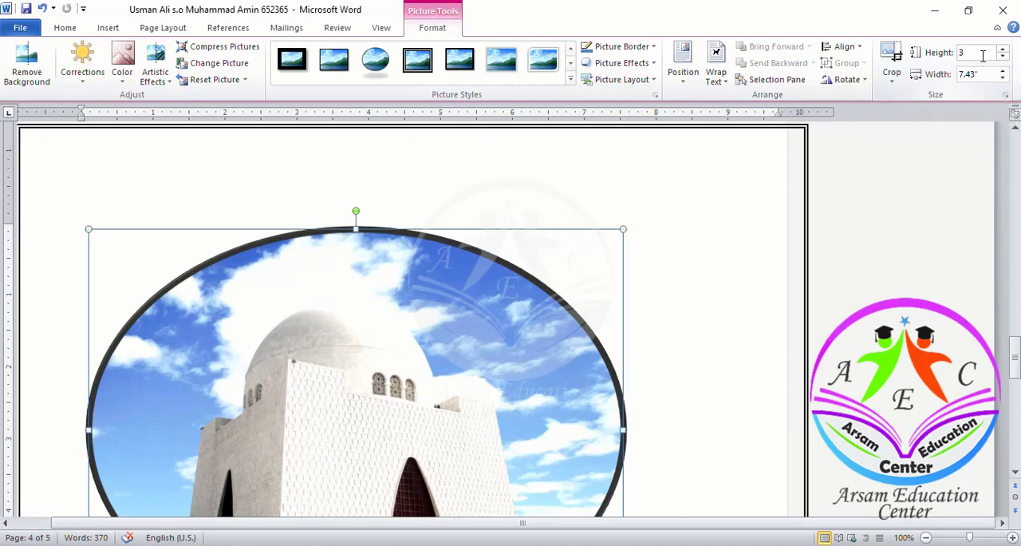
pyautogui.click(986, 72)
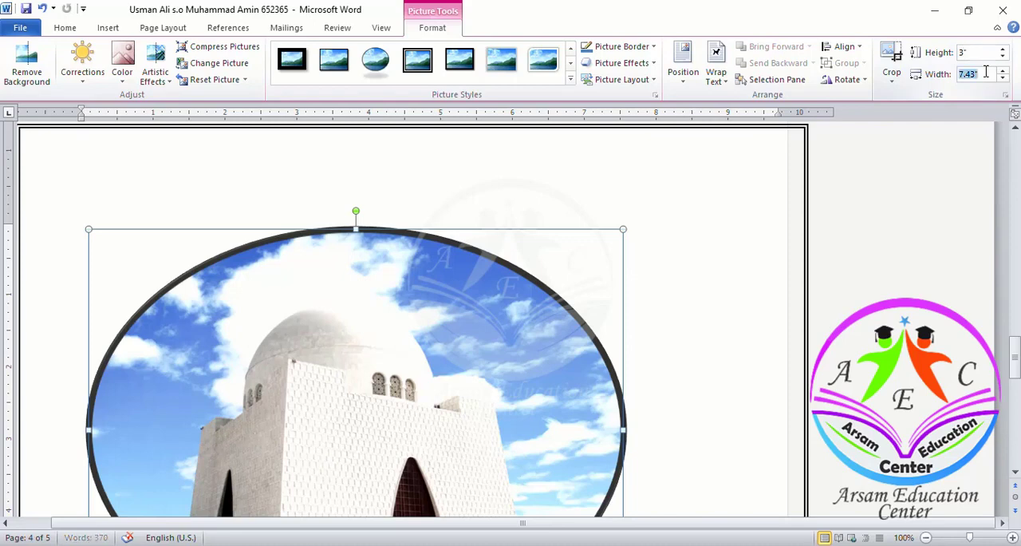
pyautogui.write('3')
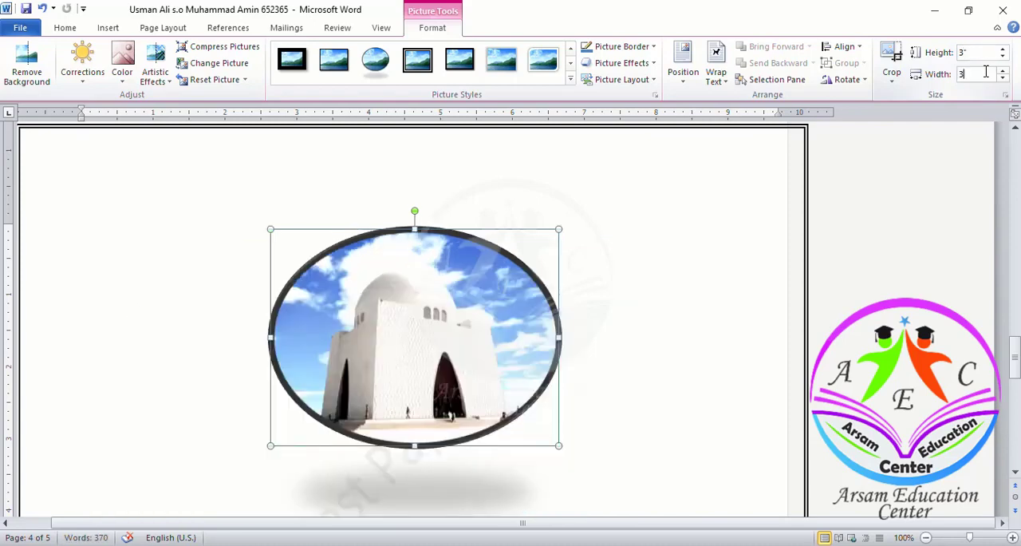
pyautogui.press('Return')
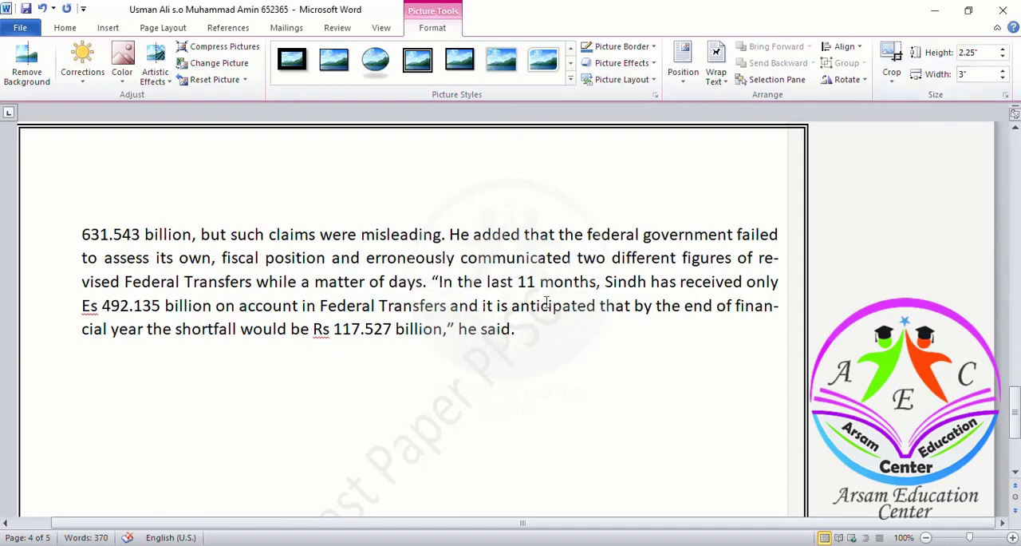
# - Turn off the picture's aspect ratio lock and set its absolute height to 3 inches
pyautogui.scroll(-3, 514, 322)
pyautogui.scroll(5, 515, 321)
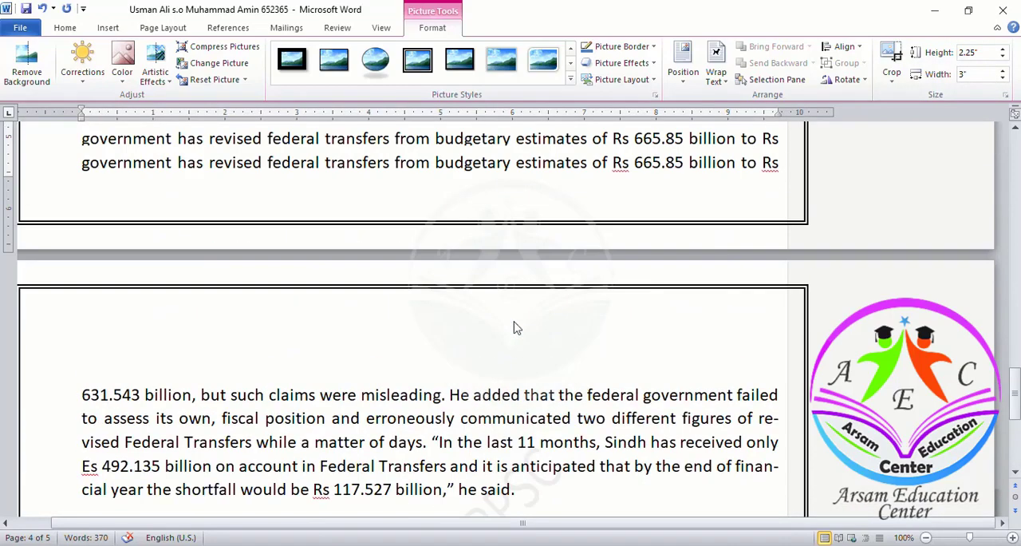
pyautogui.scroll(5, 515, 324)
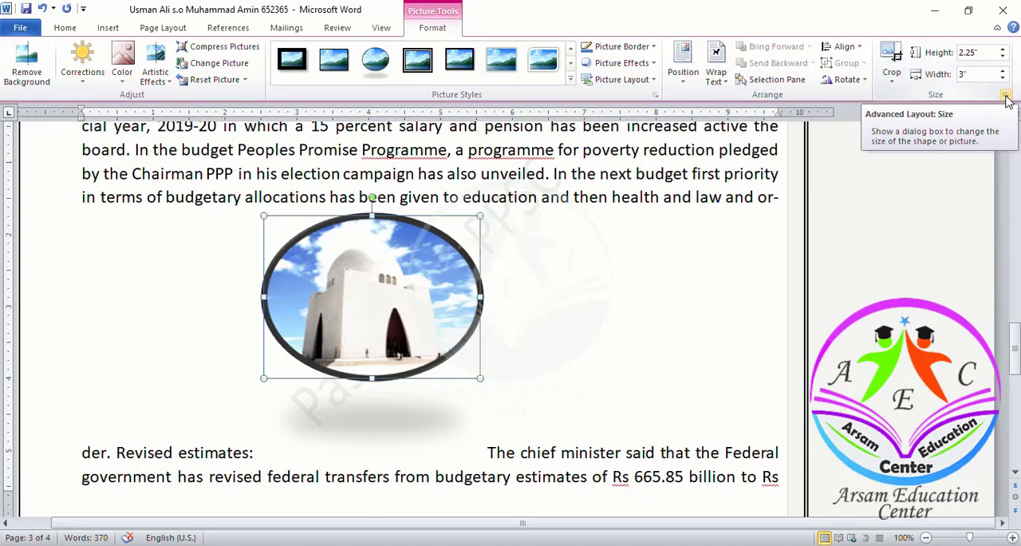
pyautogui.click(1006, 95)
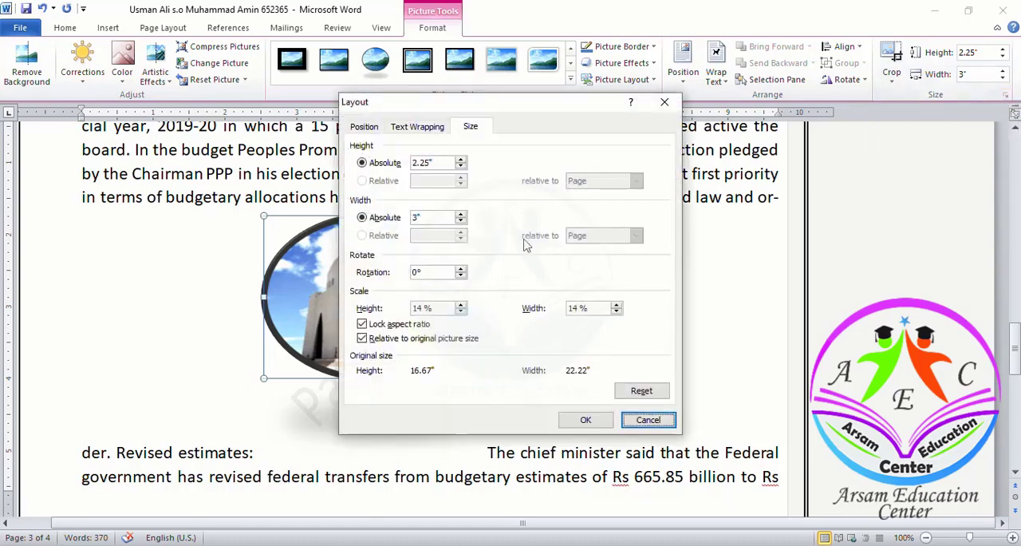
pyautogui.click(389, 329)
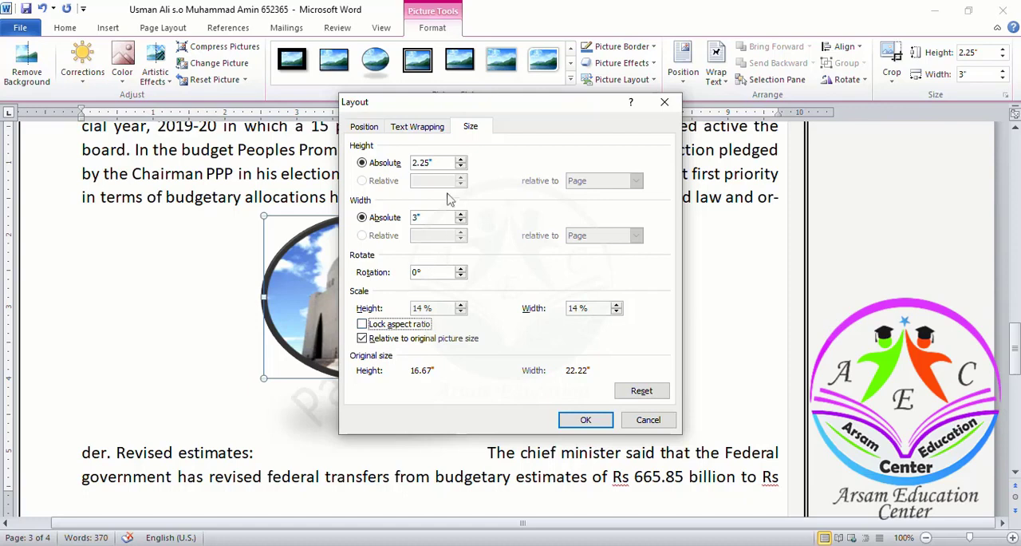
pyautogui.click(437, 165)
pyautogui.moveTo(437, 164); pyautogui.dragTo(391, 166)
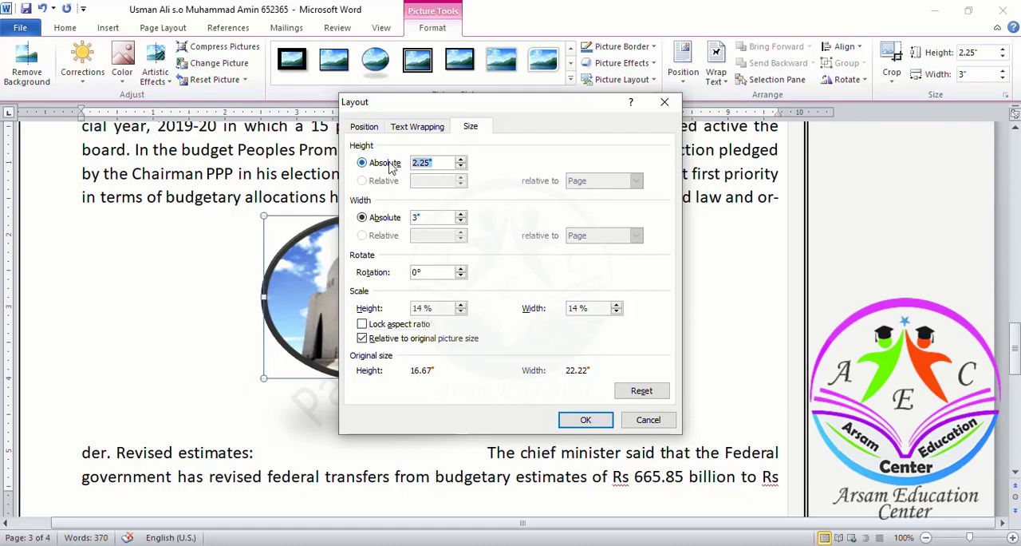
pyautogui.write('3')
pyautogui.click(581, 420)
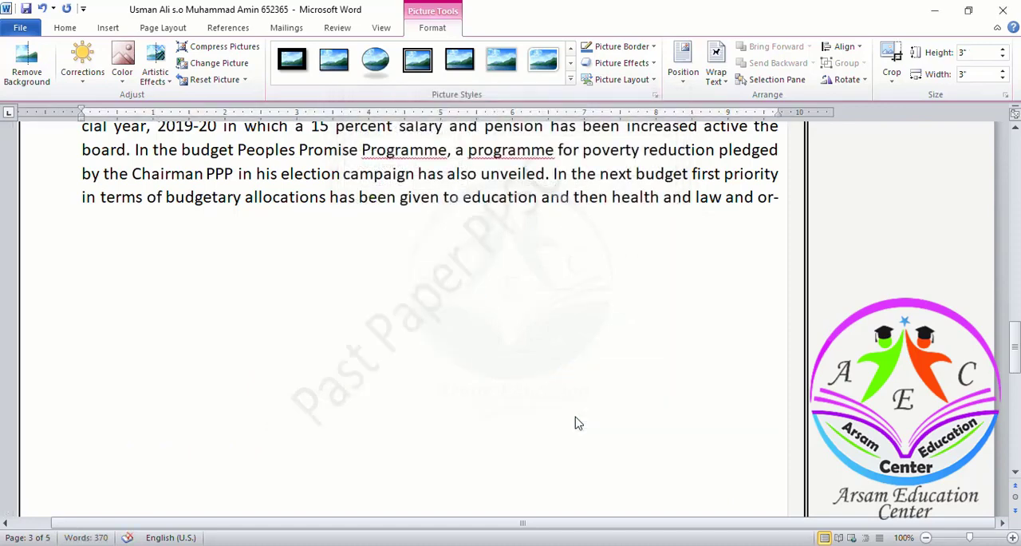
# - Review the resized picture within the Sindh paragraph and save the document
pyautogui.scroll(4, 365, 340)
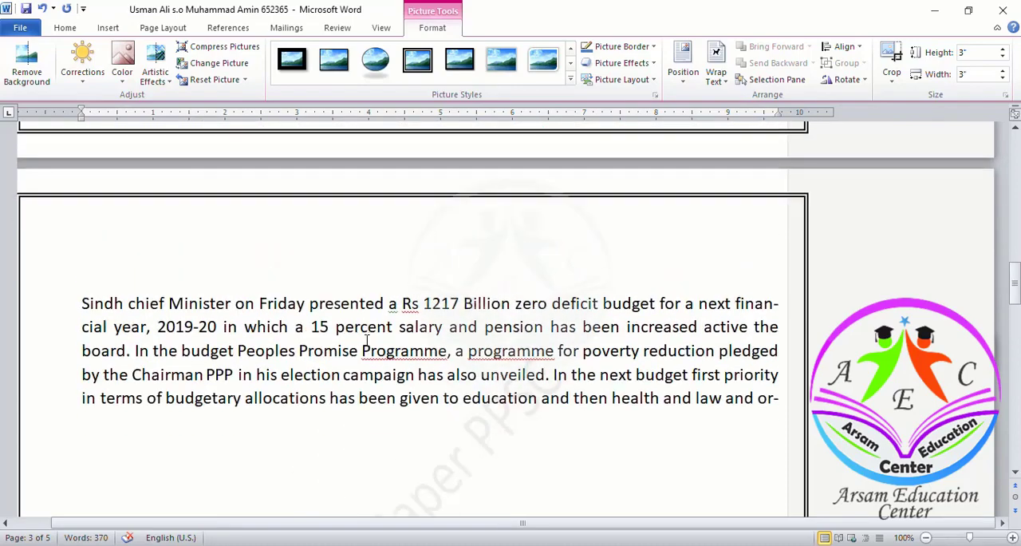
pyautogui.scroll(-8, 368, 343)
pyautogui.scroll(-10, 368, 345)
pyautogui.scroll(7, 365, 341)
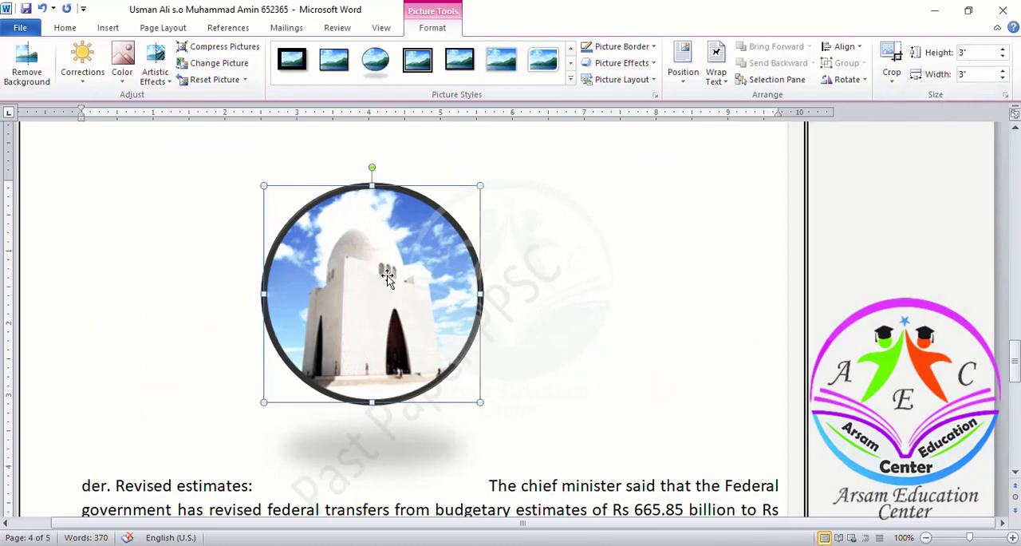
pyautogui.hotkey('ctrl', 's')
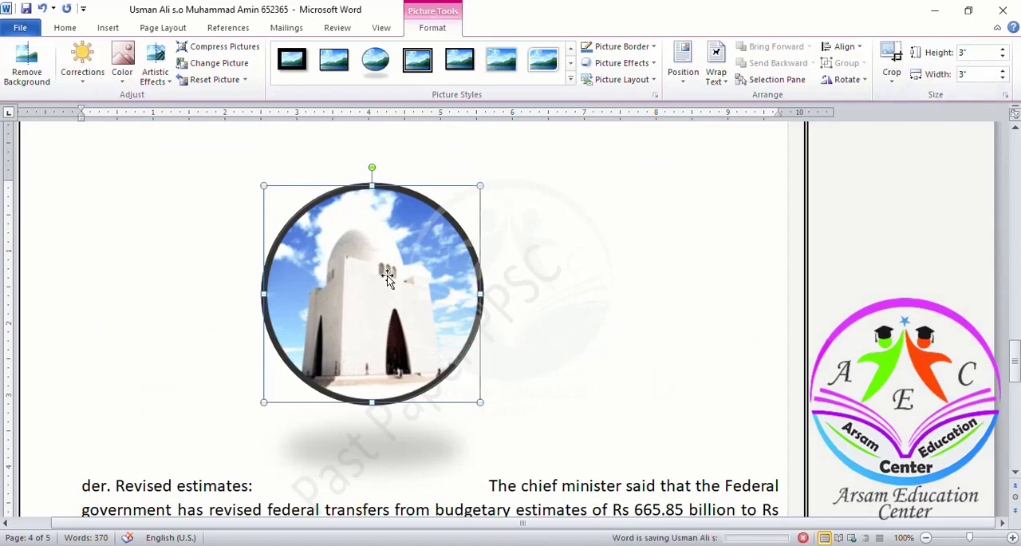
pyautogui.scroll(-10, 387, 277)
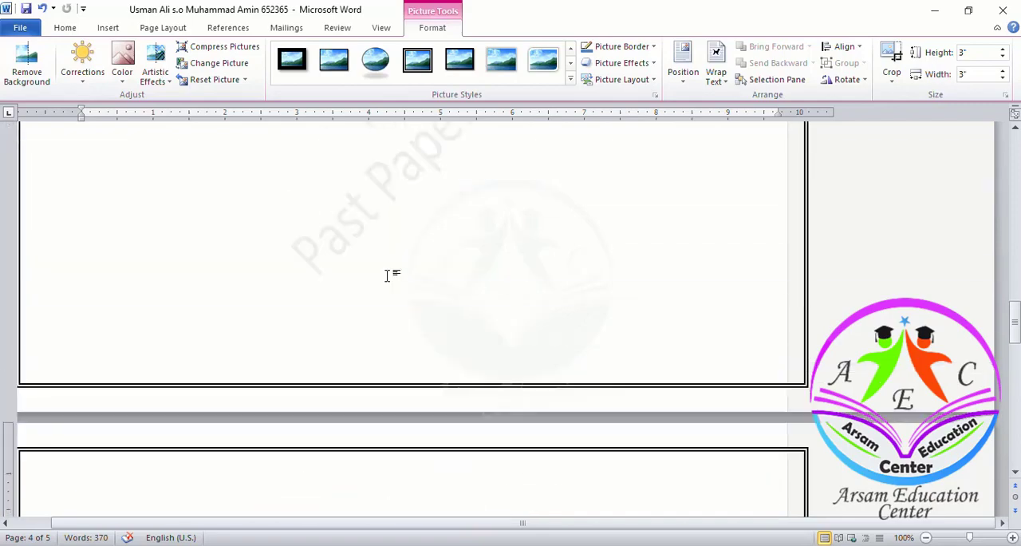